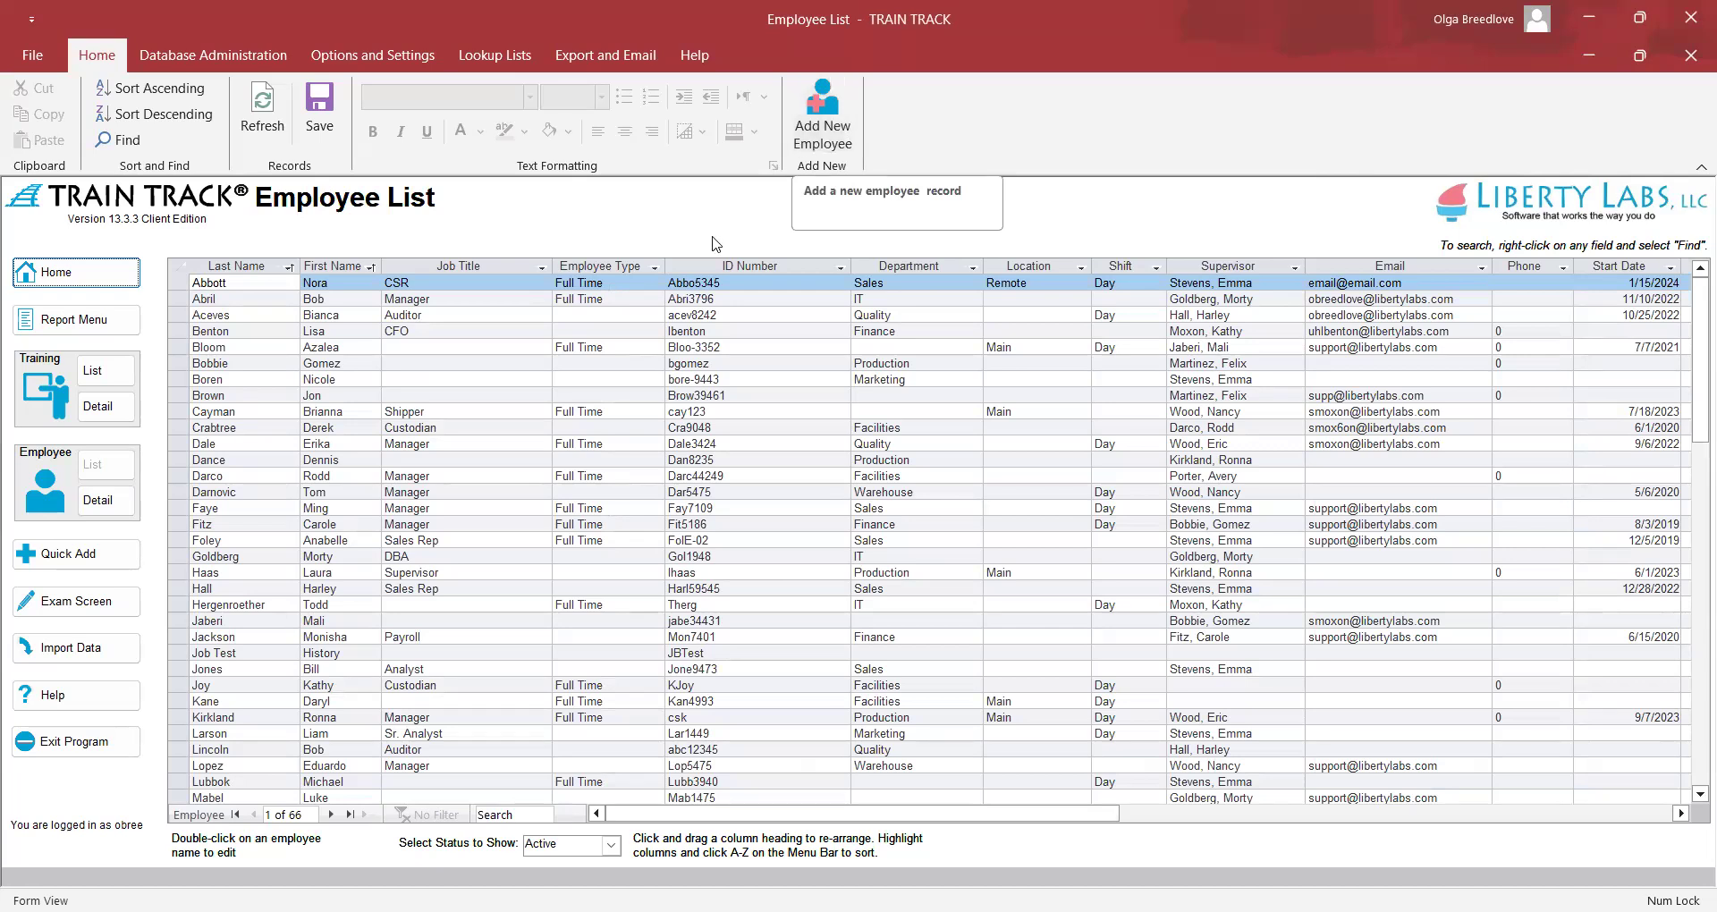
# Add a new employee record, entering the employee's surname, given name and employee ID number
pyautogui.click(815, 106)
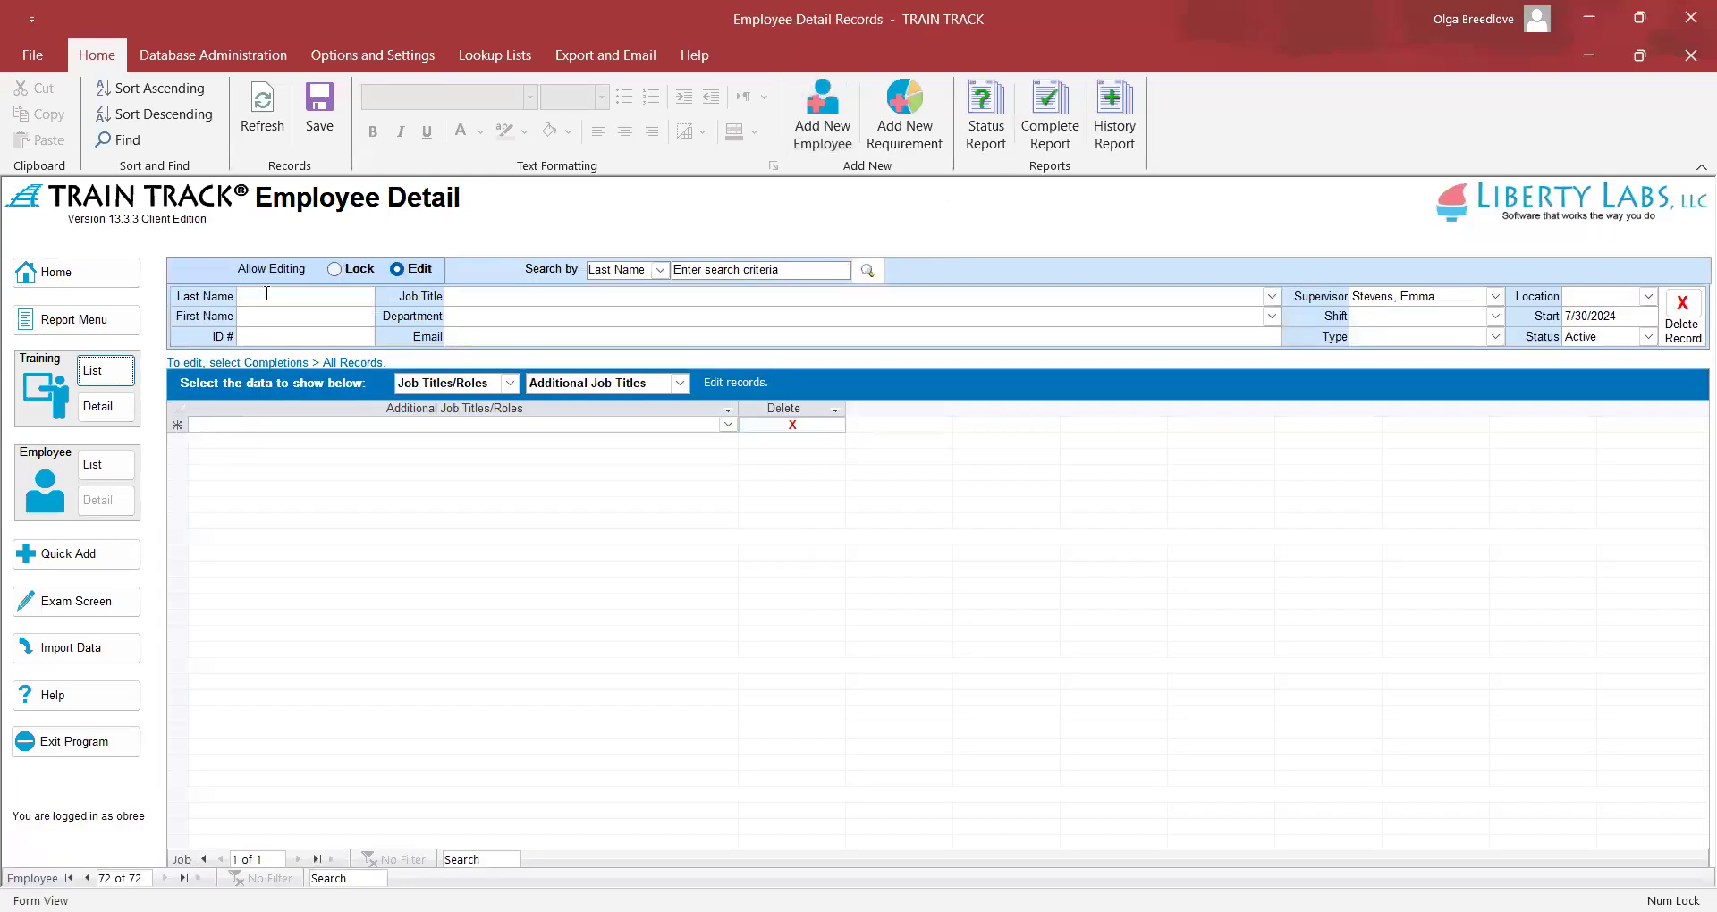
pyautogui.press('Tab')
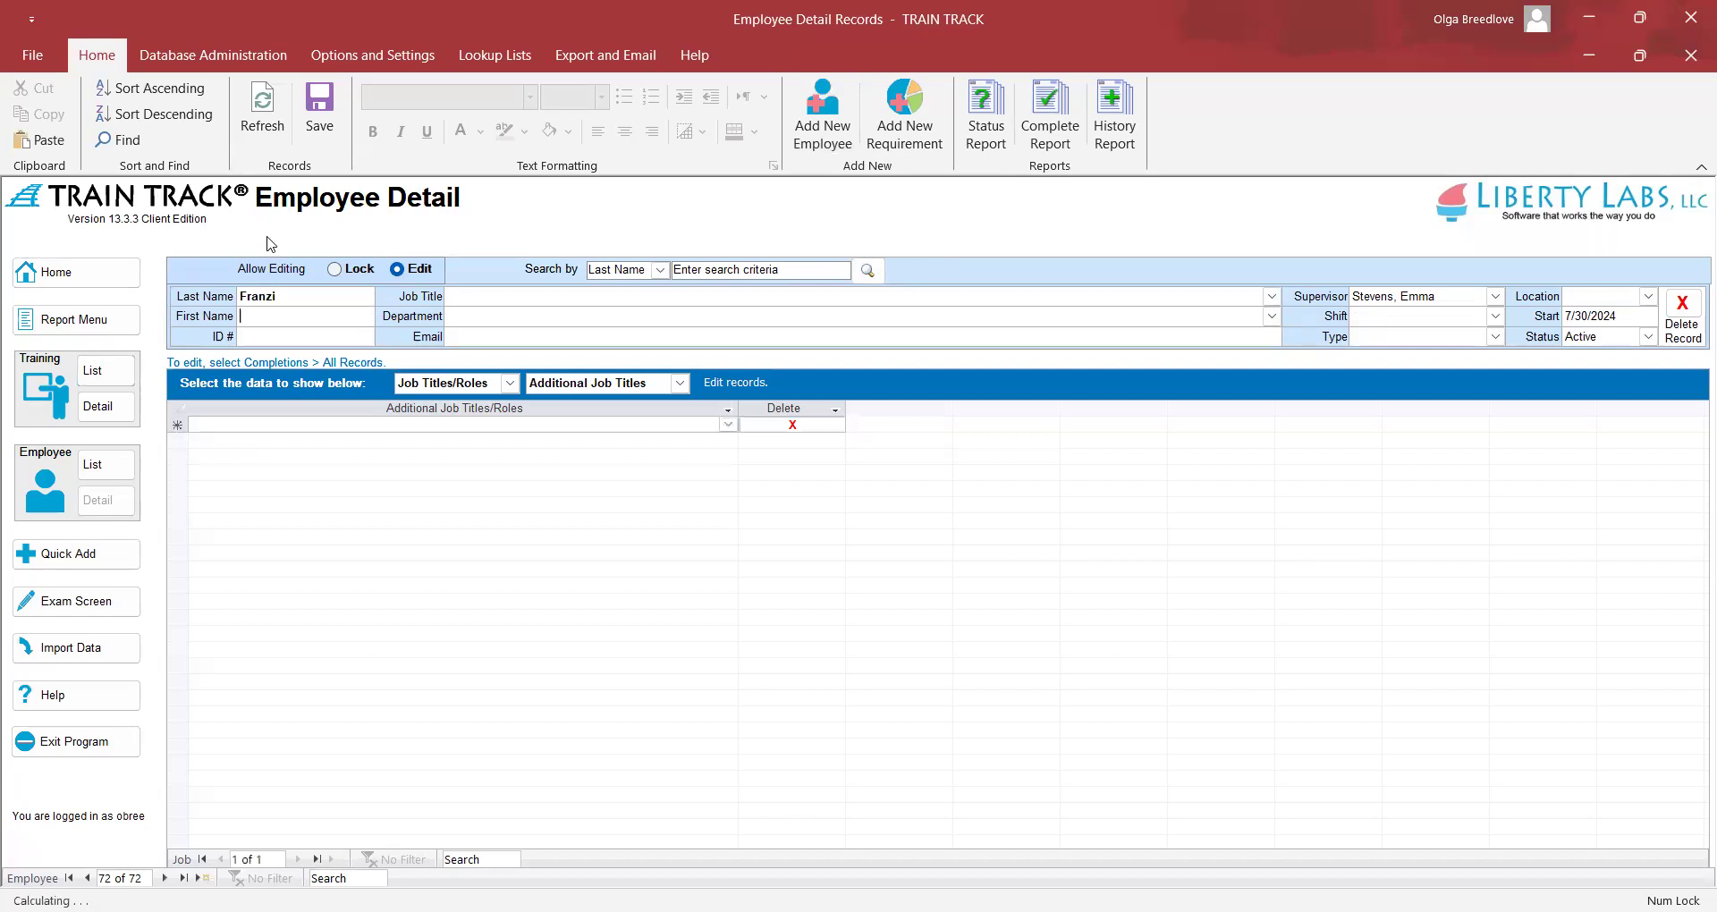
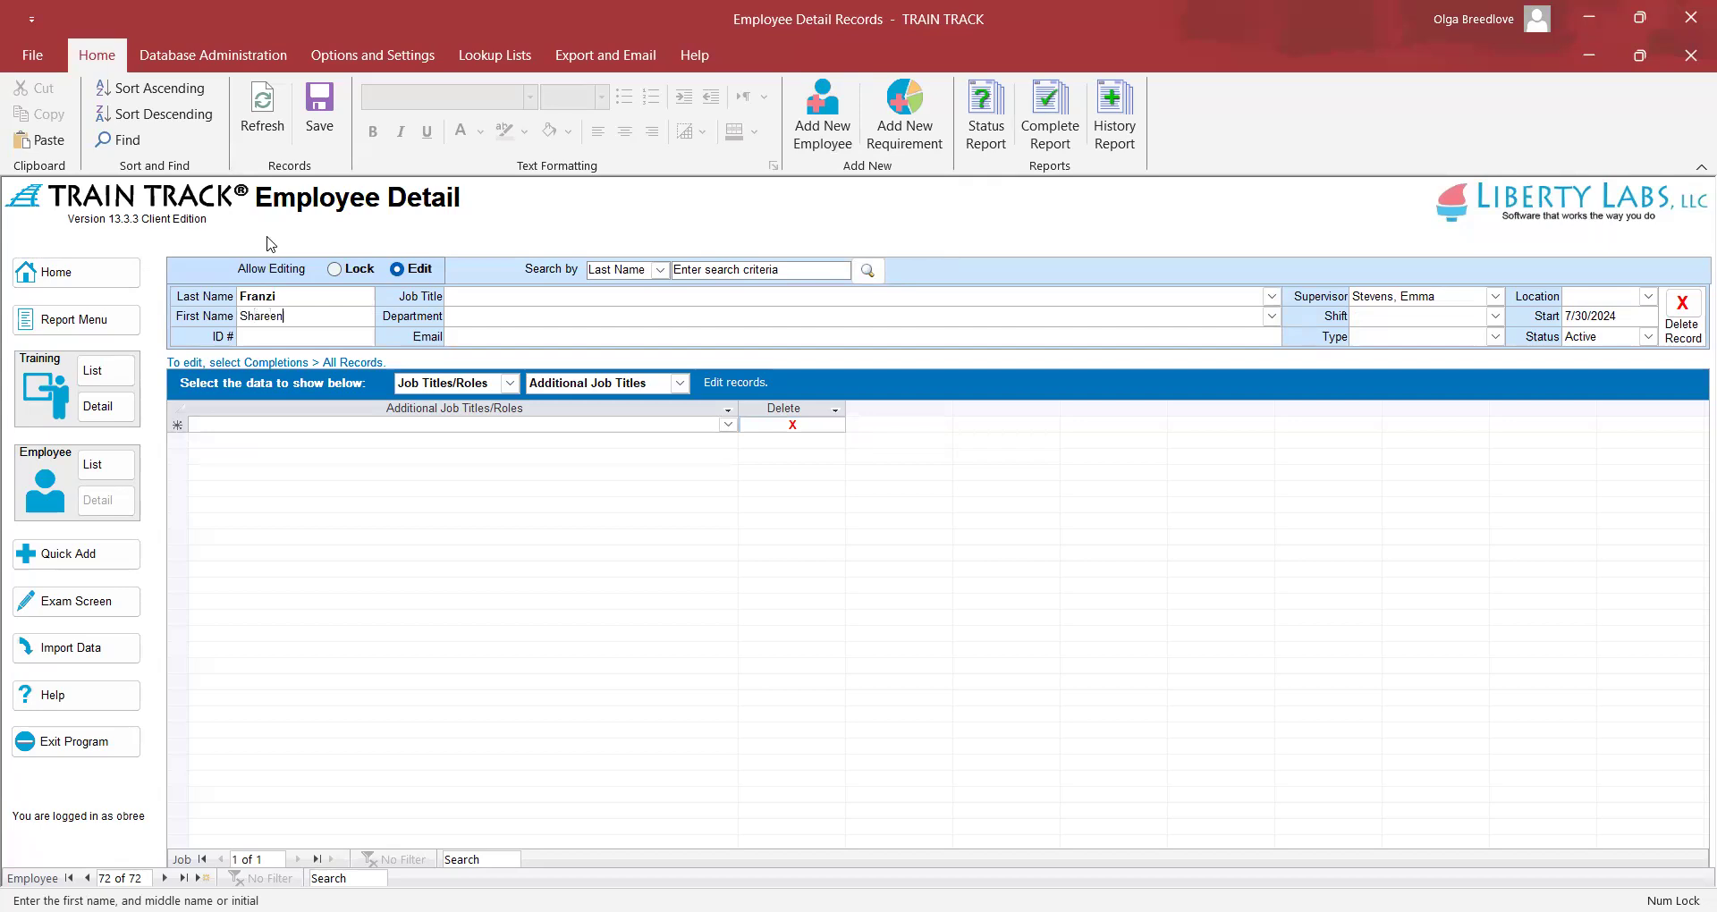
pyautogui.press('Tab')
pyautogui.write('Fran5937')
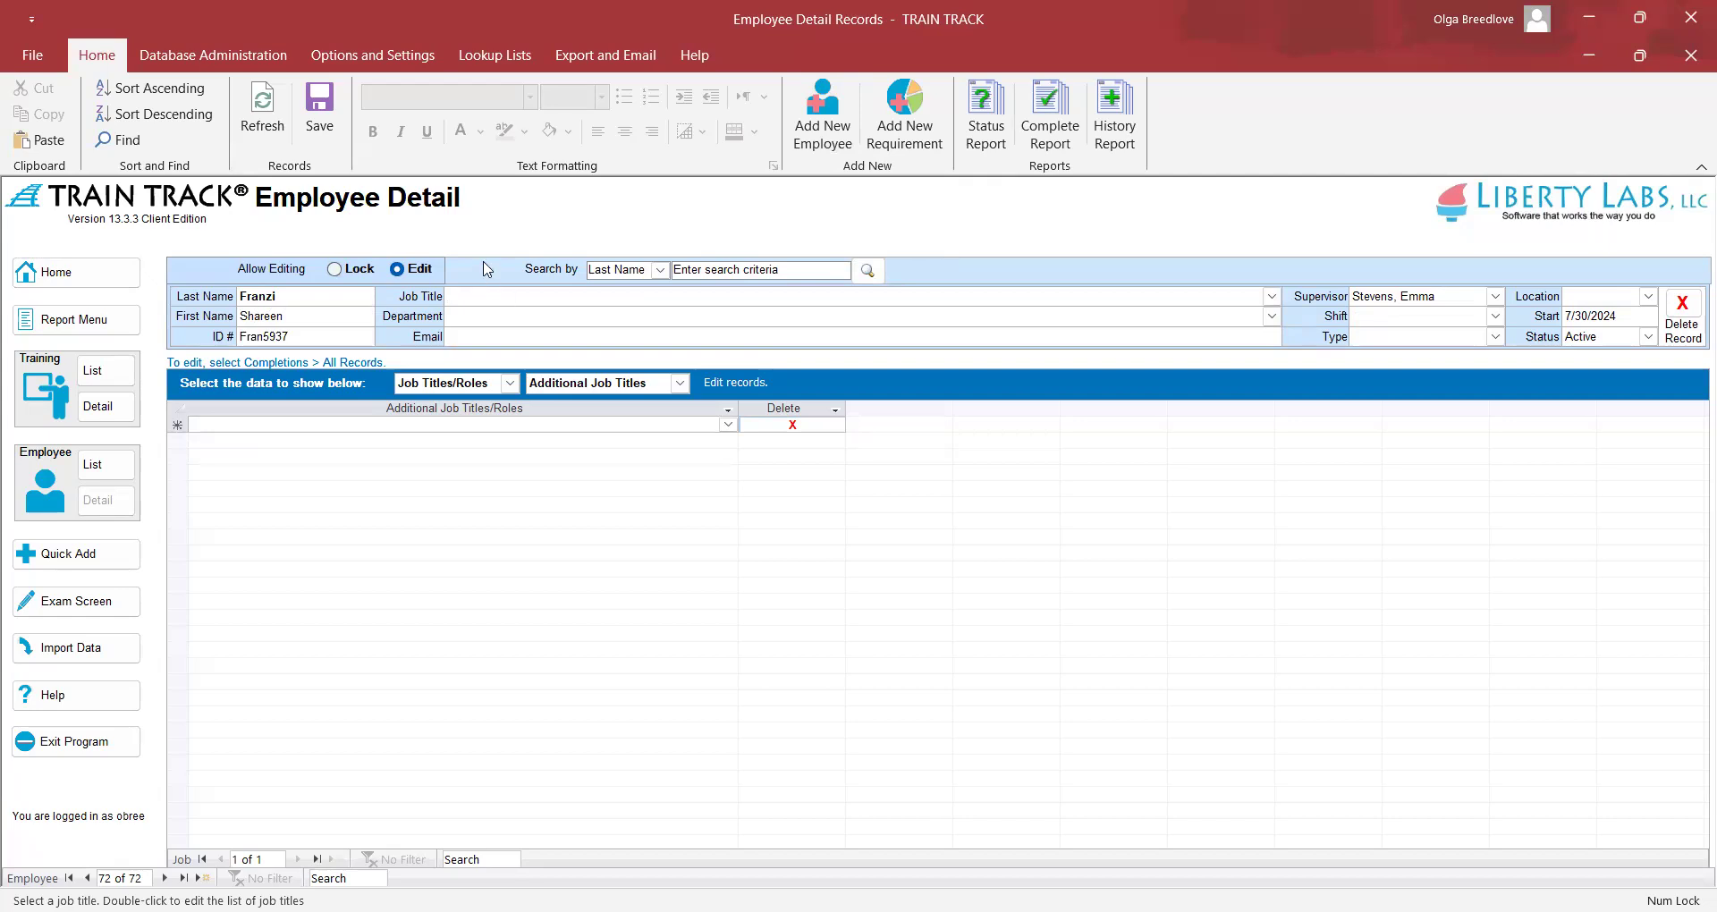
# Choose Manager as the job title and Management as the department, then open the Department List
pyautogui.click(1272, 298)
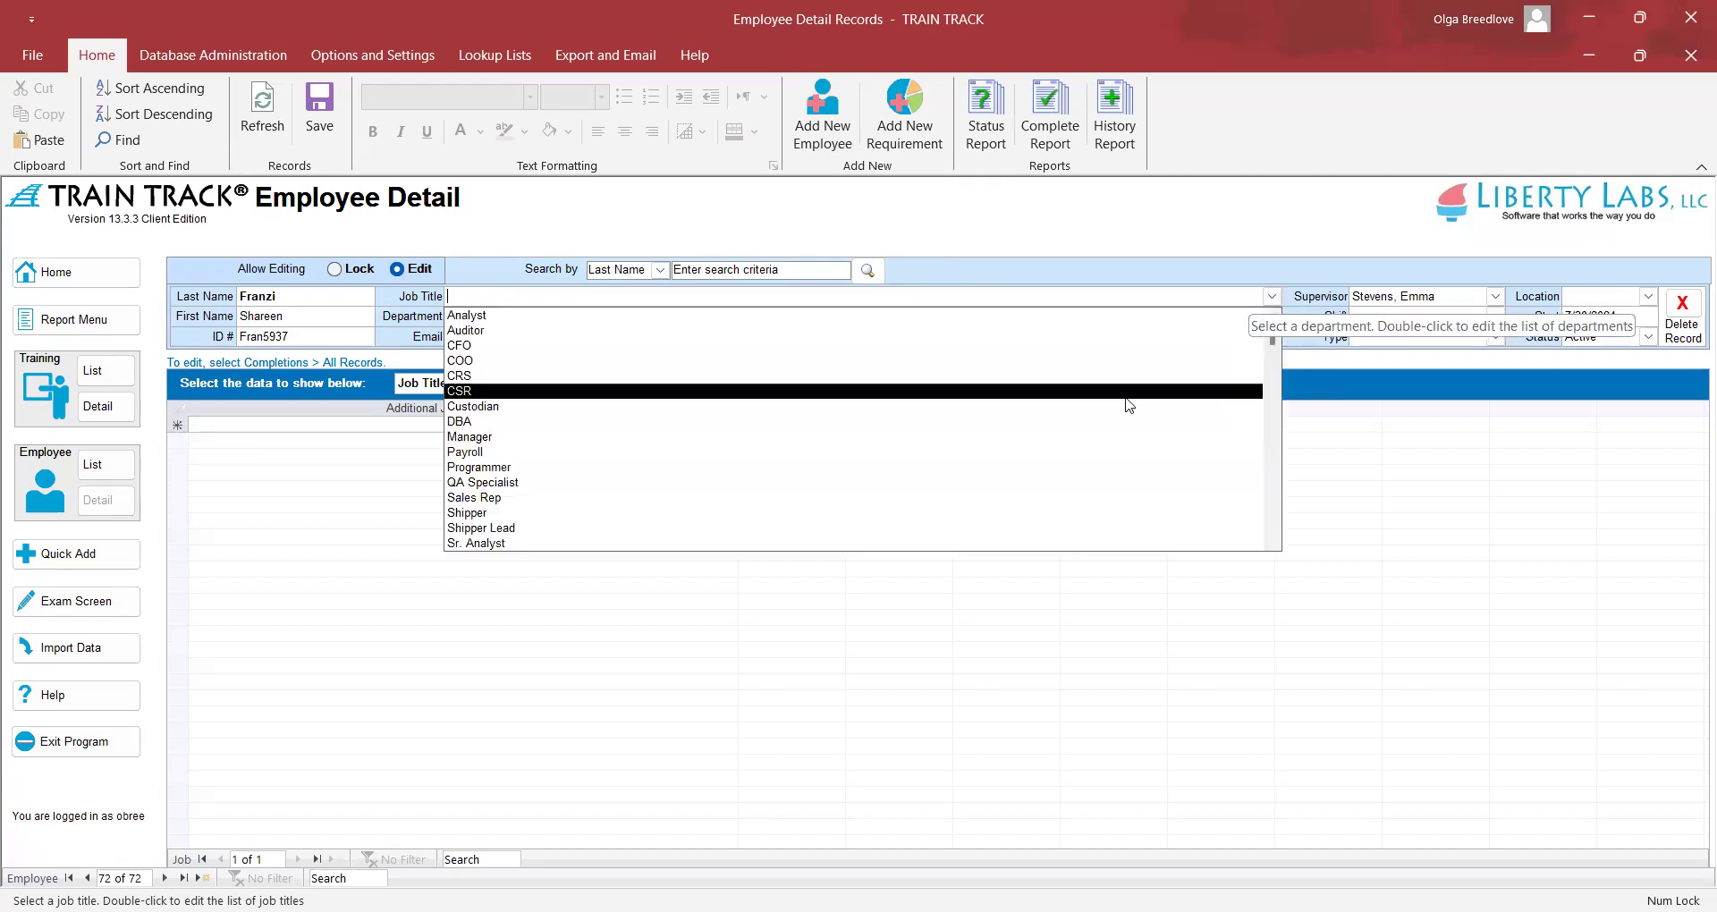
pyautogui.click(1102, 436)
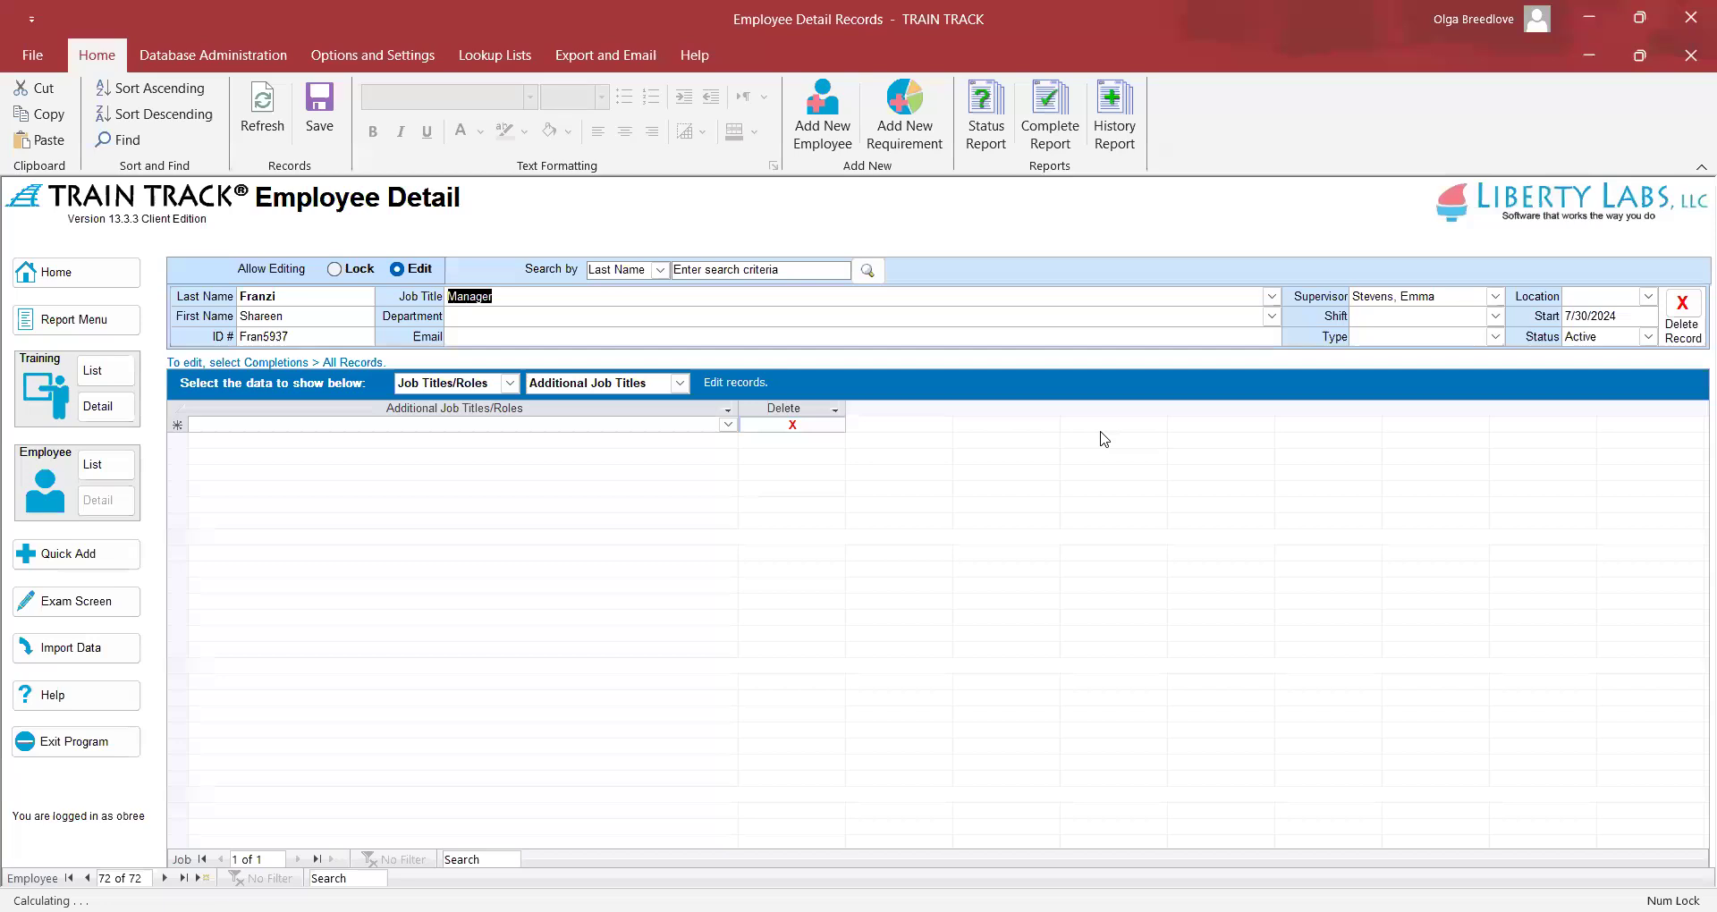
pyautogui.click(1068, 317)
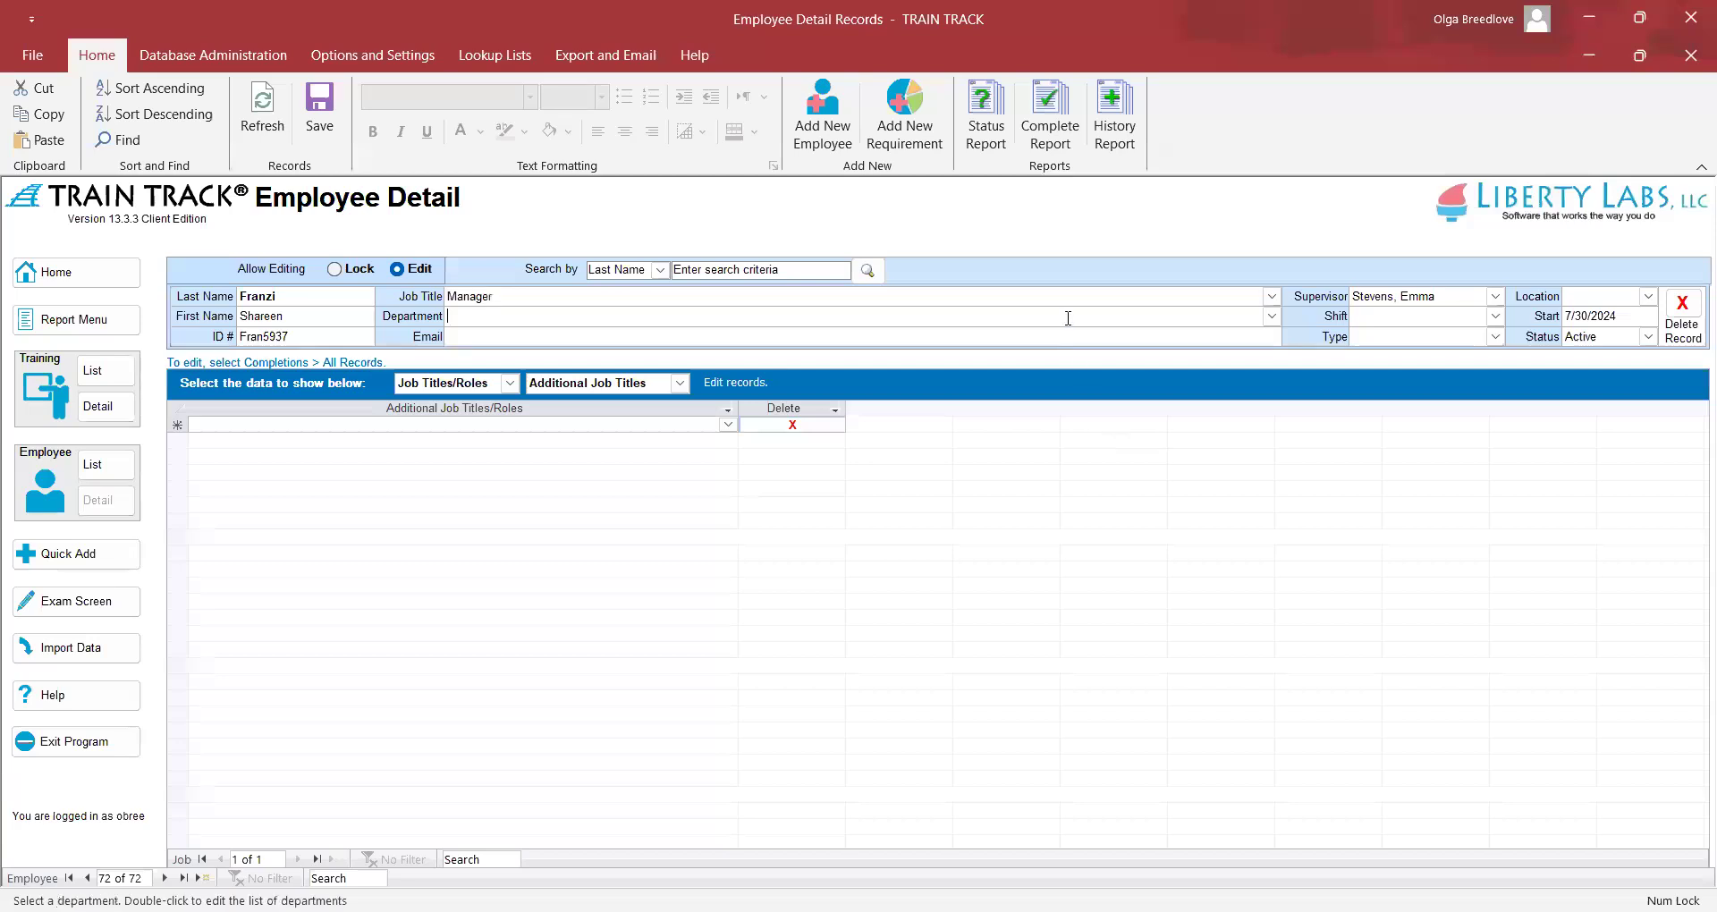
pyautogui.click(1271, 318)
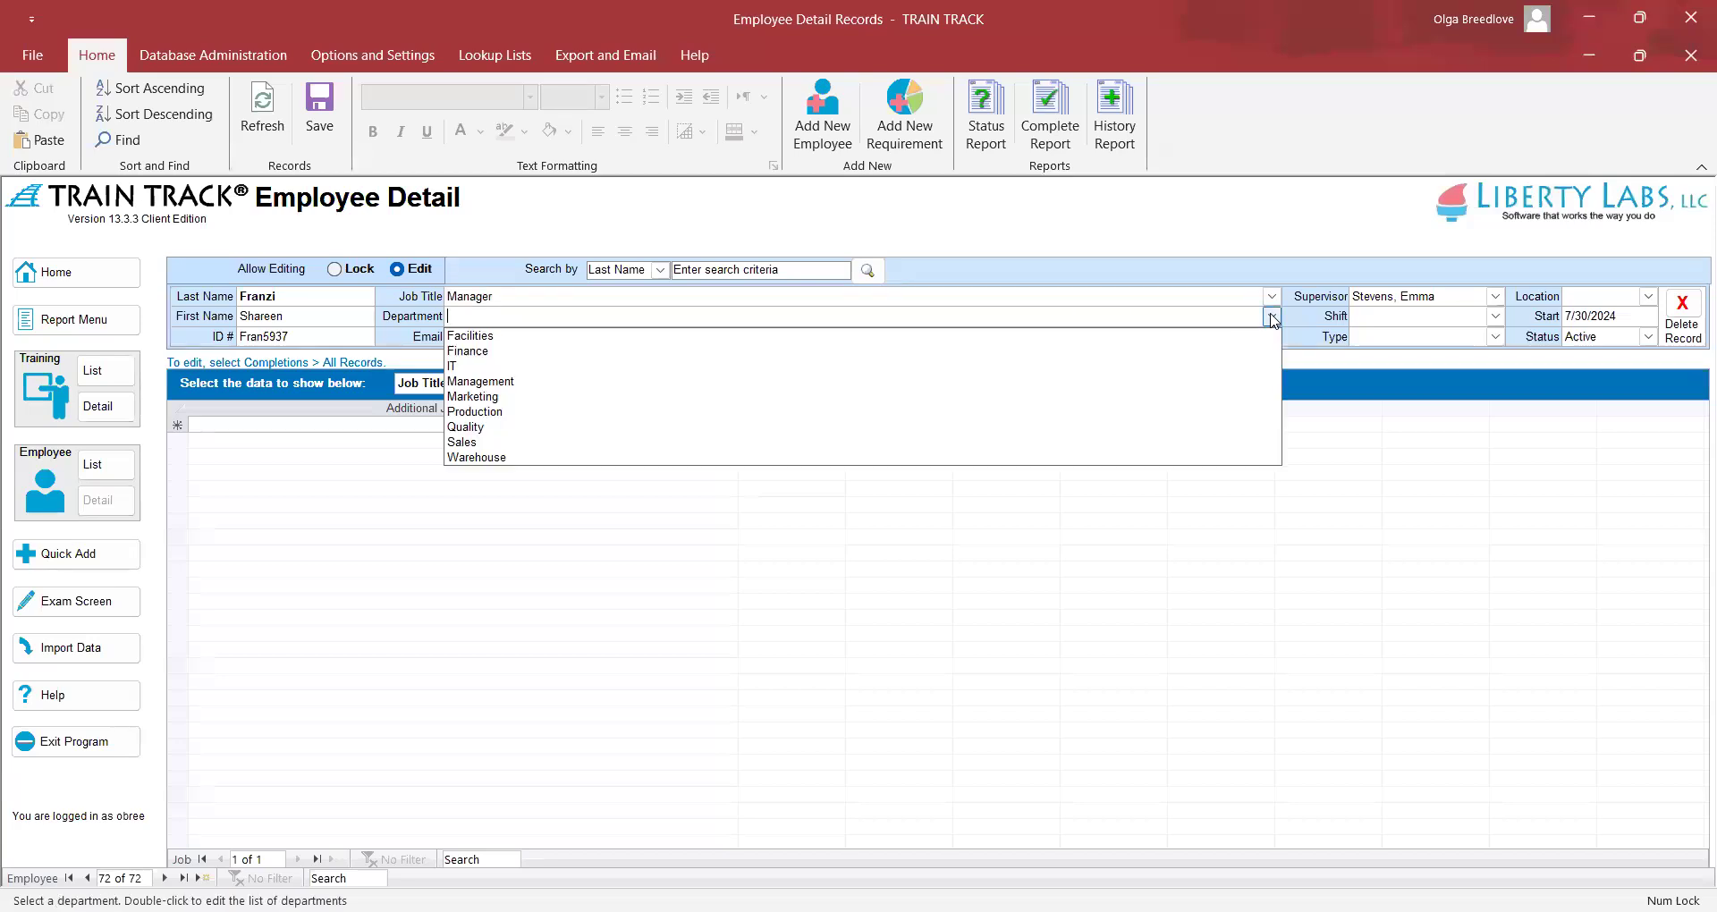
pyautogui.click(1133, 382)
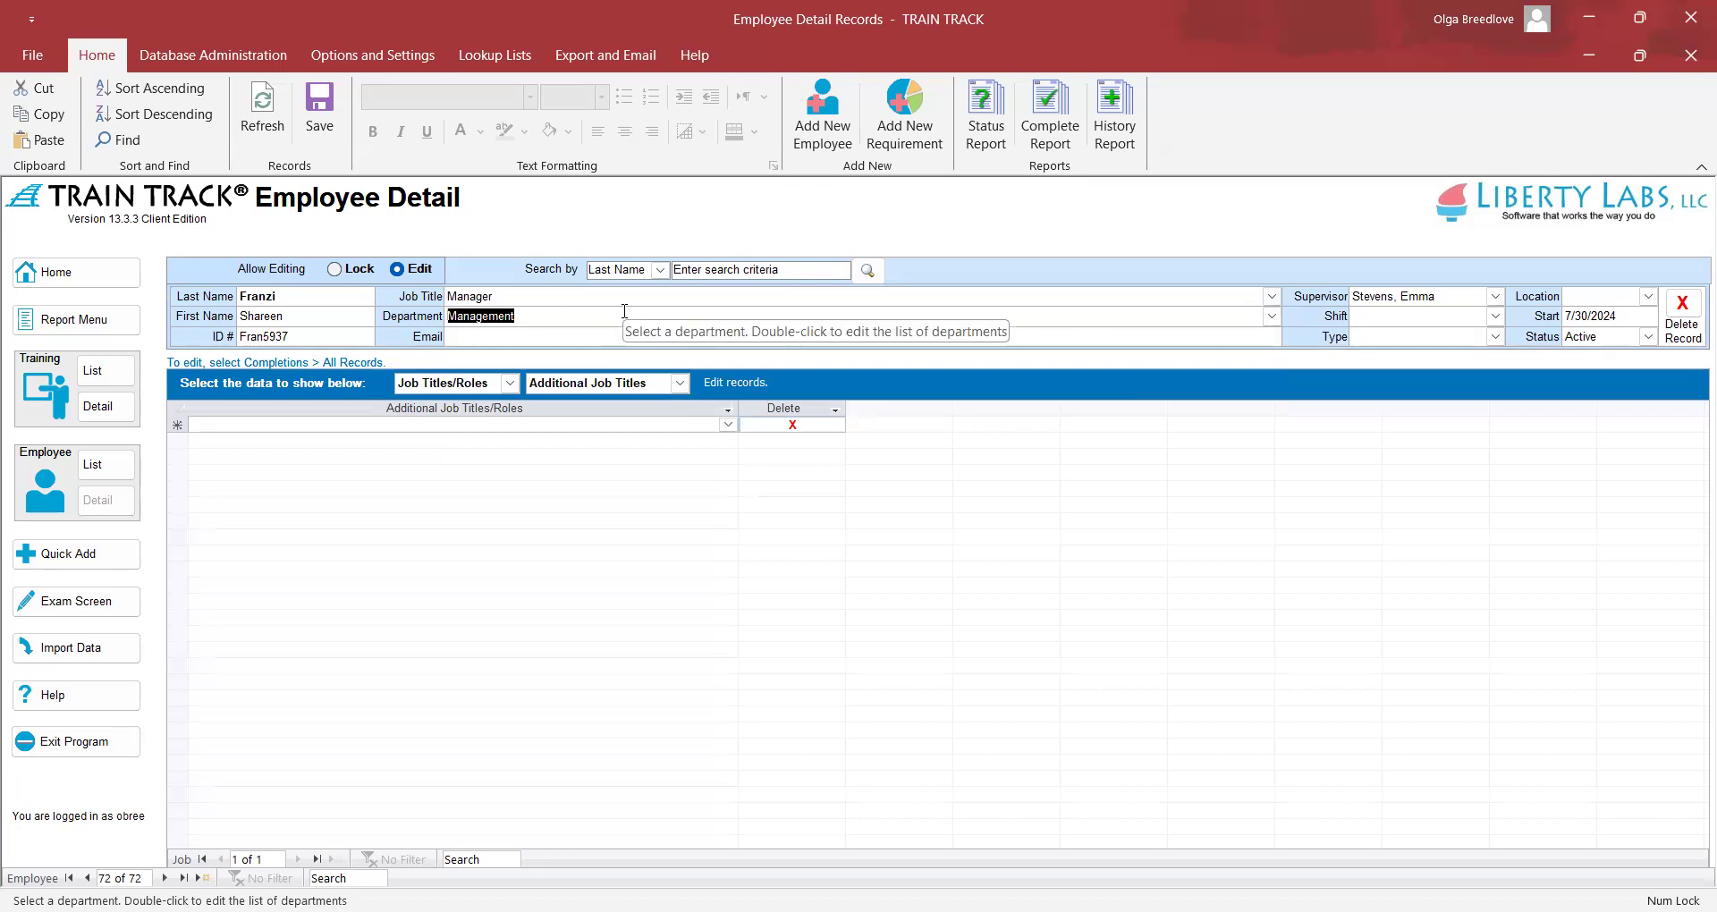
pyautogui.doubleClick(540, 314)
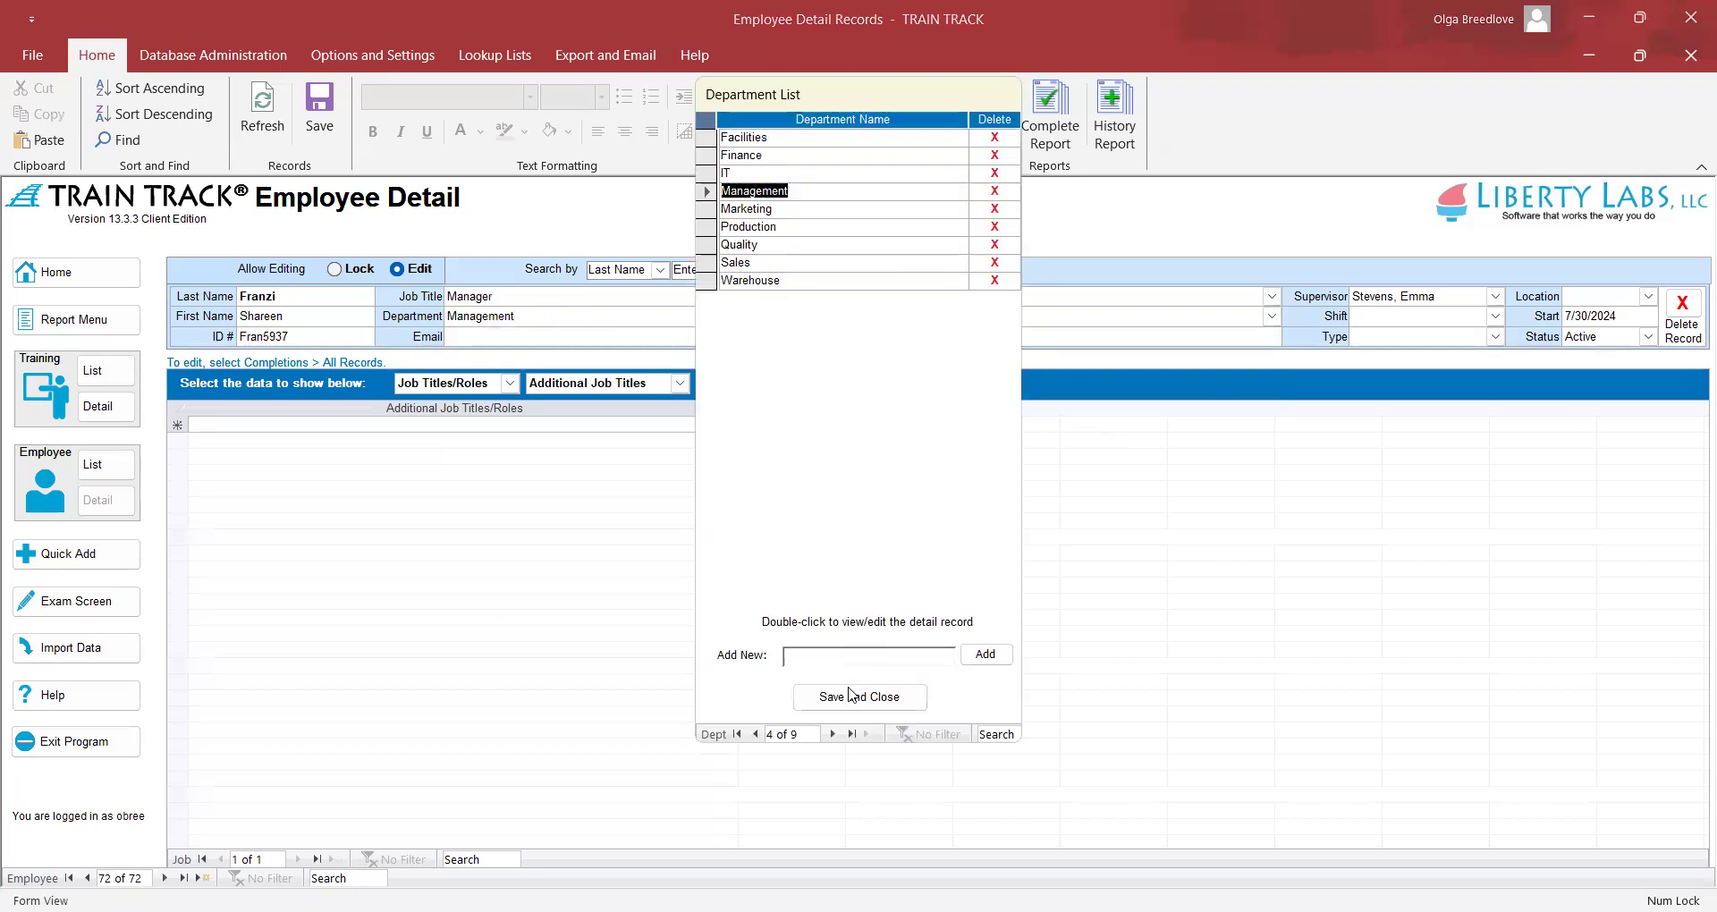
pyautogui.click(849, 689)
pyautogui.click(497, 55)
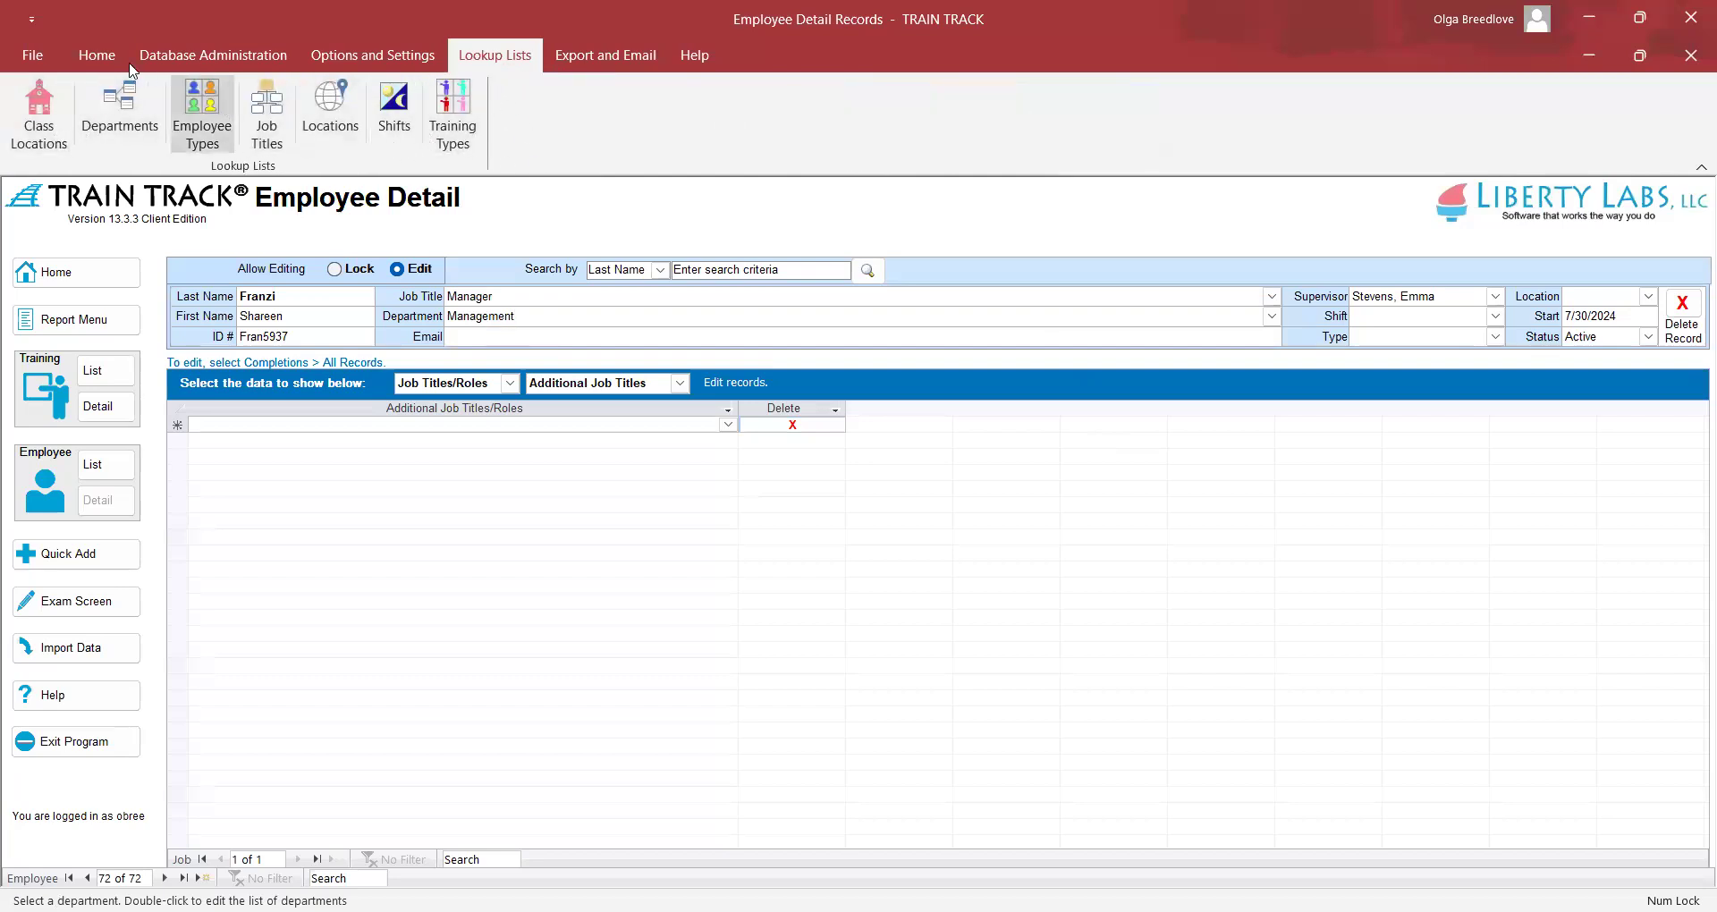
pyautogui.click(98, 56)
pyautogui.click(474, 338)
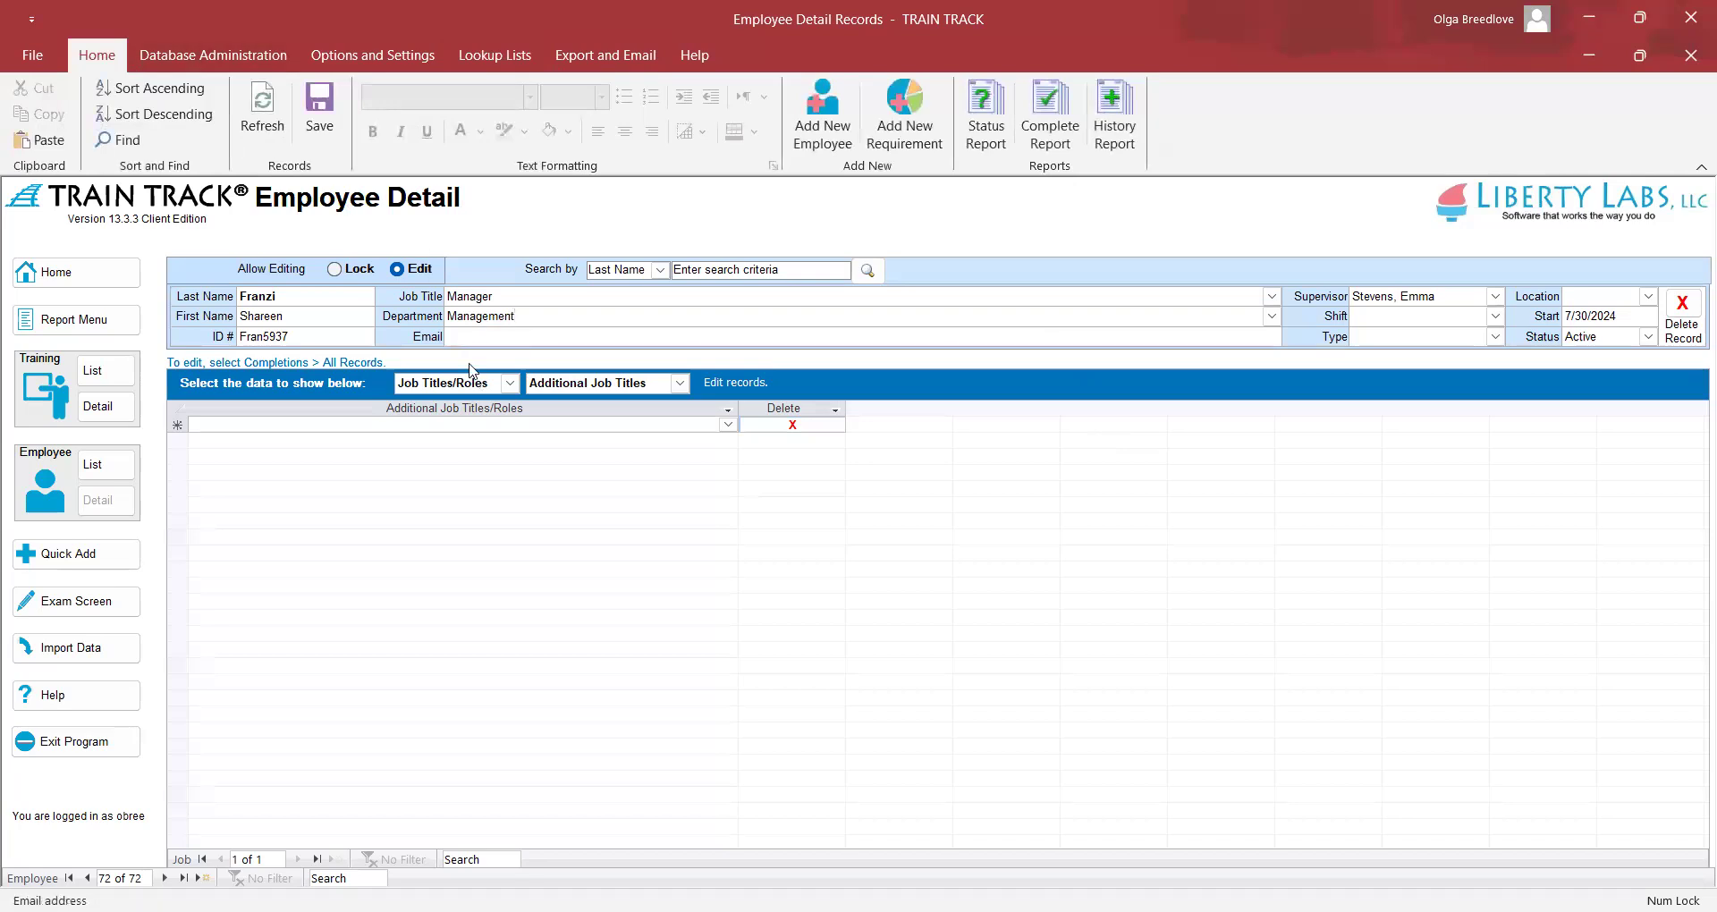
# Enter the employee's email address in the Email field
pyautogui.write('email123@')
pyautogui.write('email.com')
pyautogui.press('Tab')
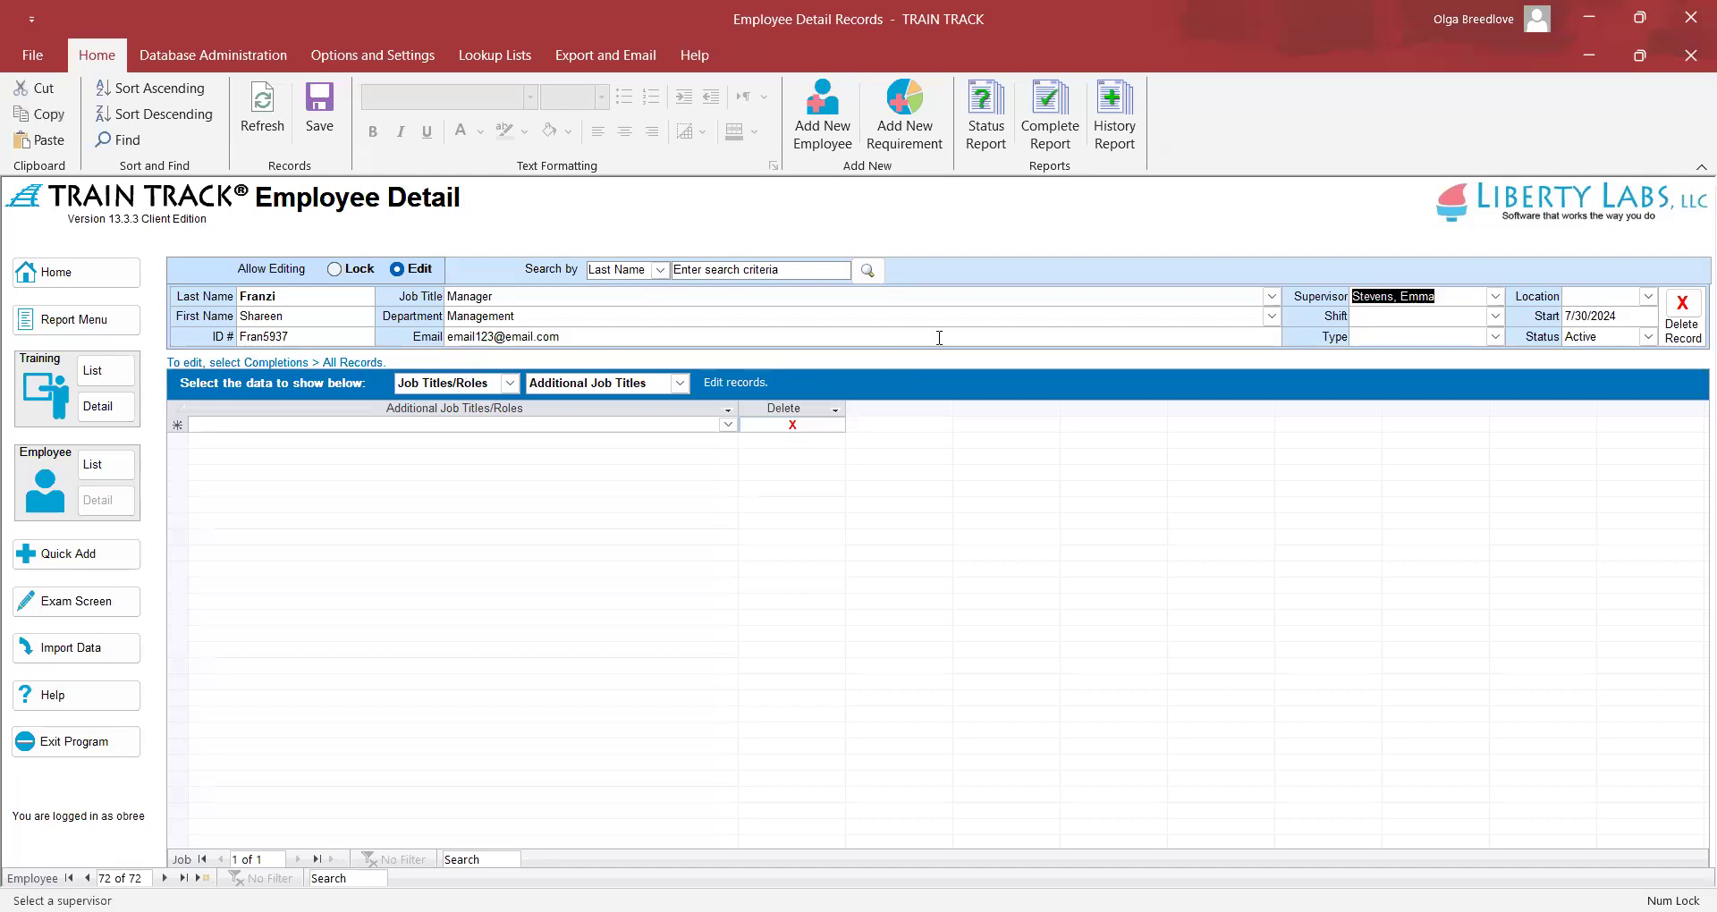
# Replace the default supervisor with one starting with 'y' from the Supervisor list
pyautogui.click(1496, 297)
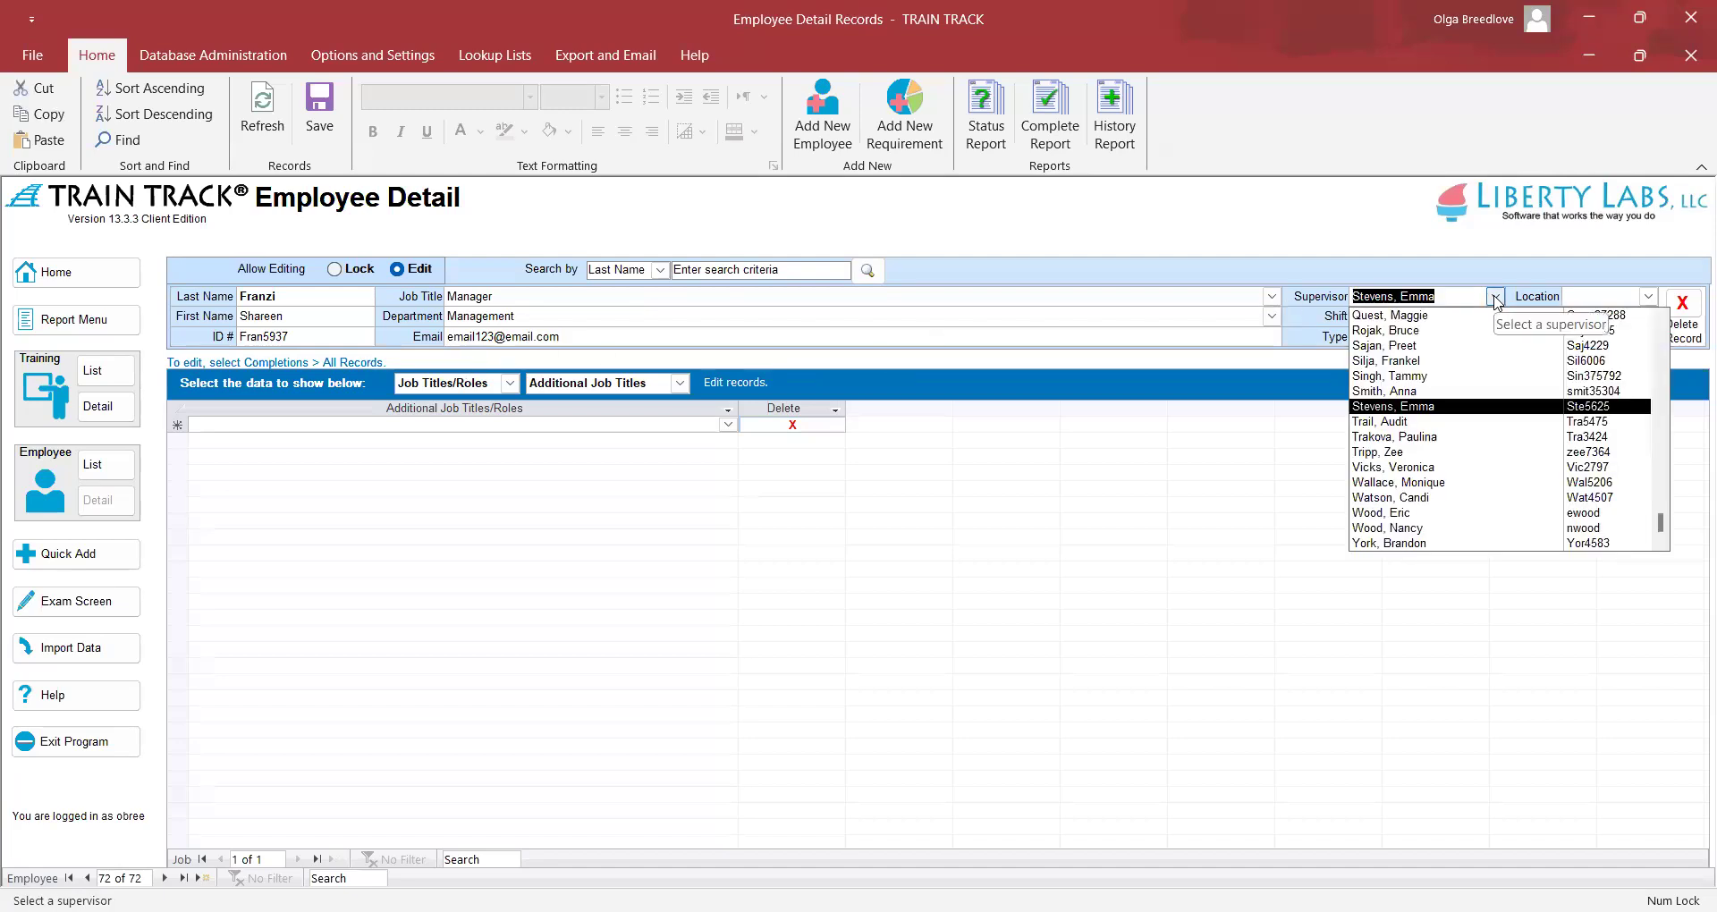
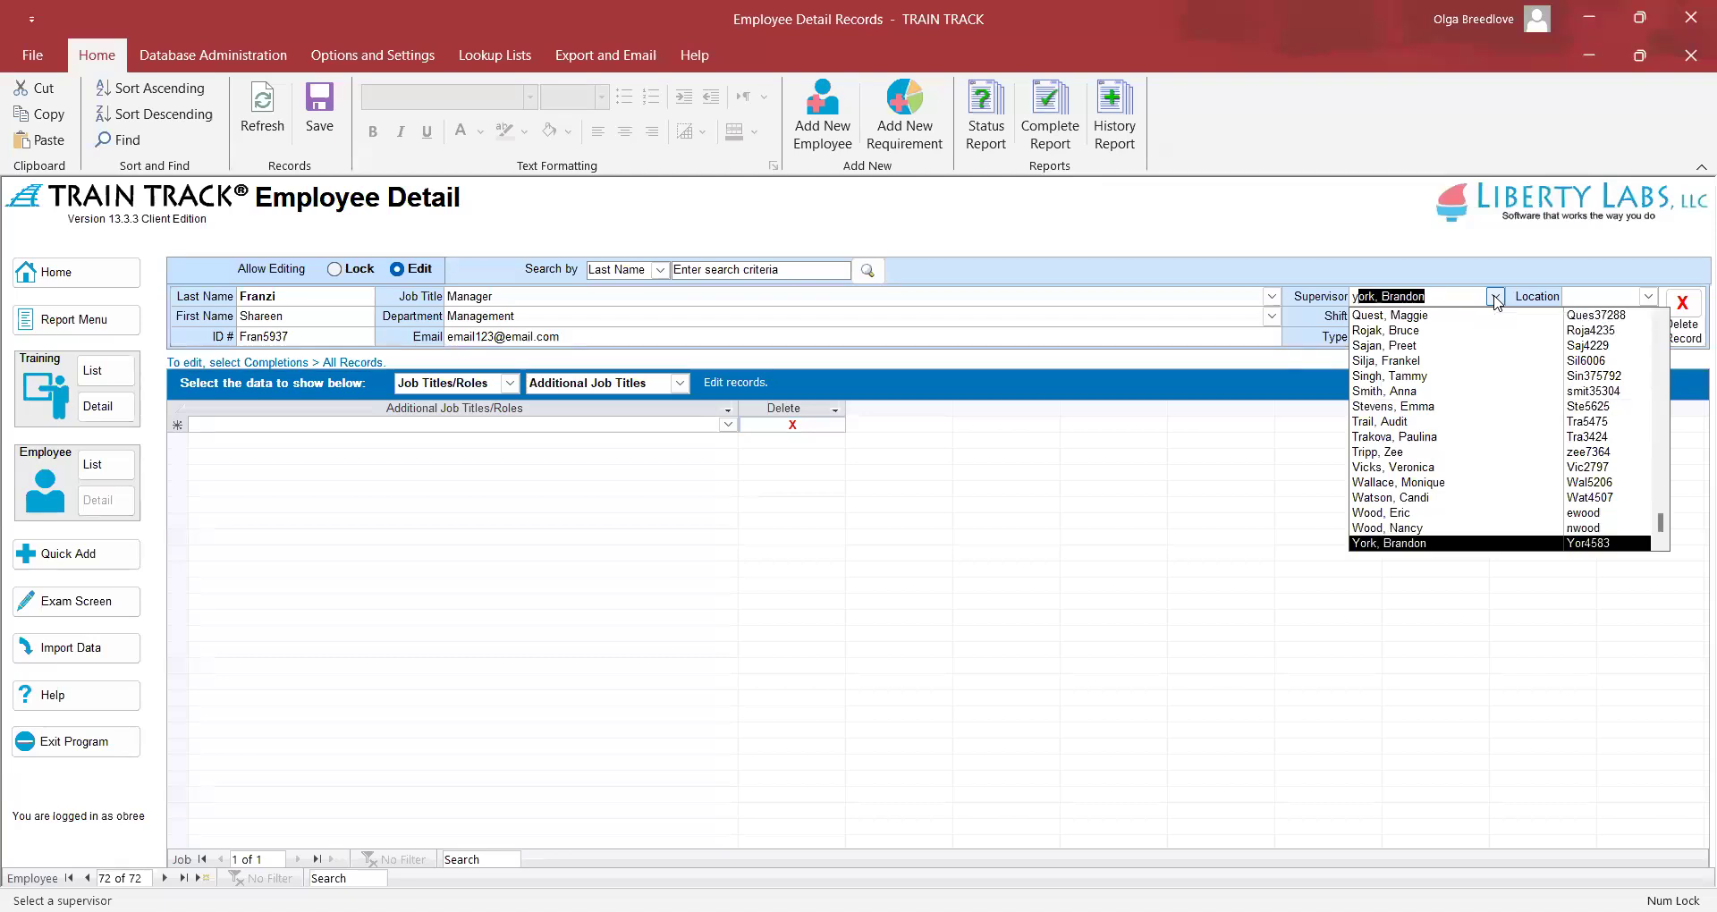
pyautogui.press('Tab')
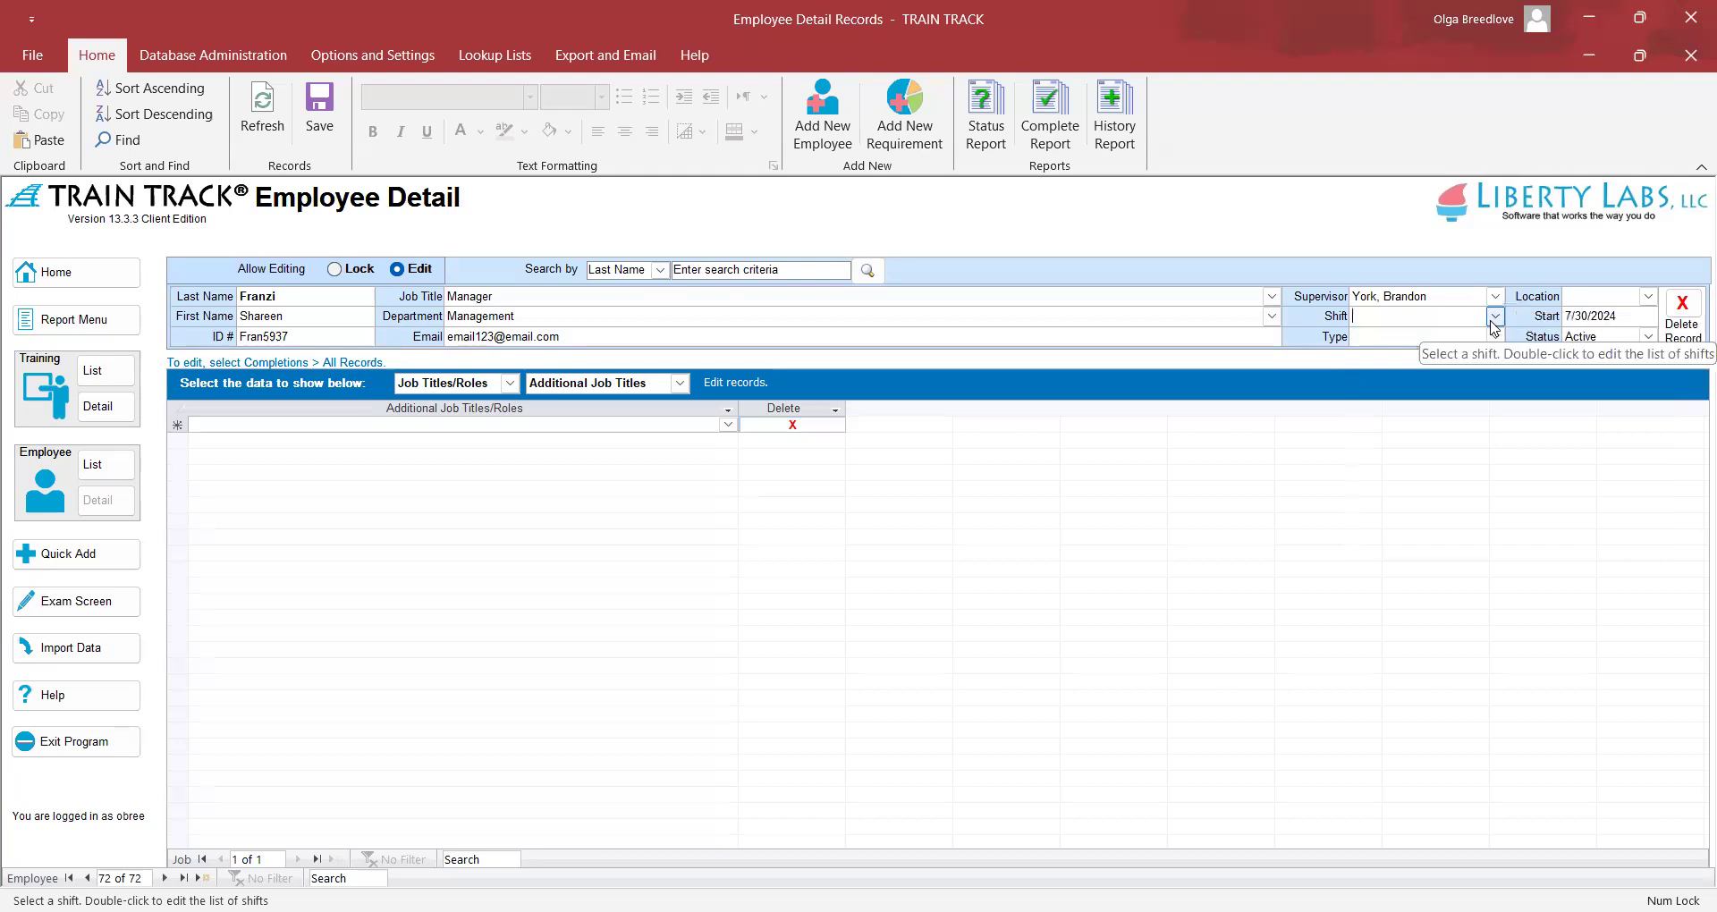
# Set the shift to Day, the type to Full Time and the location to Bothell
pyautogui.write('d')
pyautogui.press('Tab')
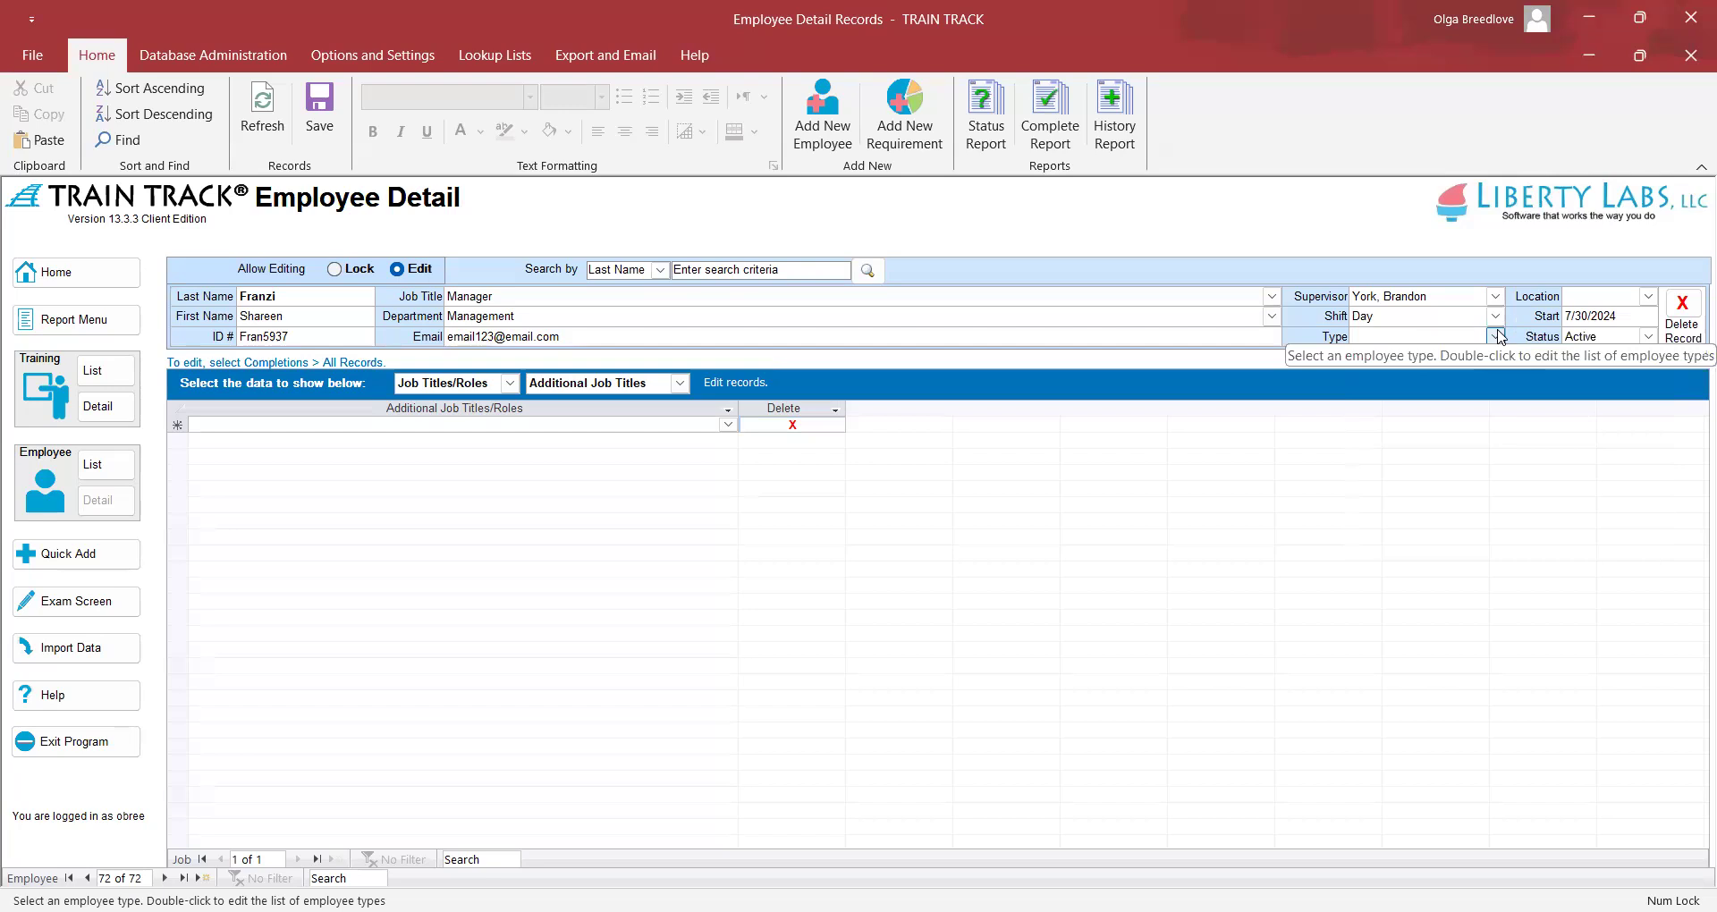
pyautogui.click(1496, 337)
pyautogui.click(1499, 356)
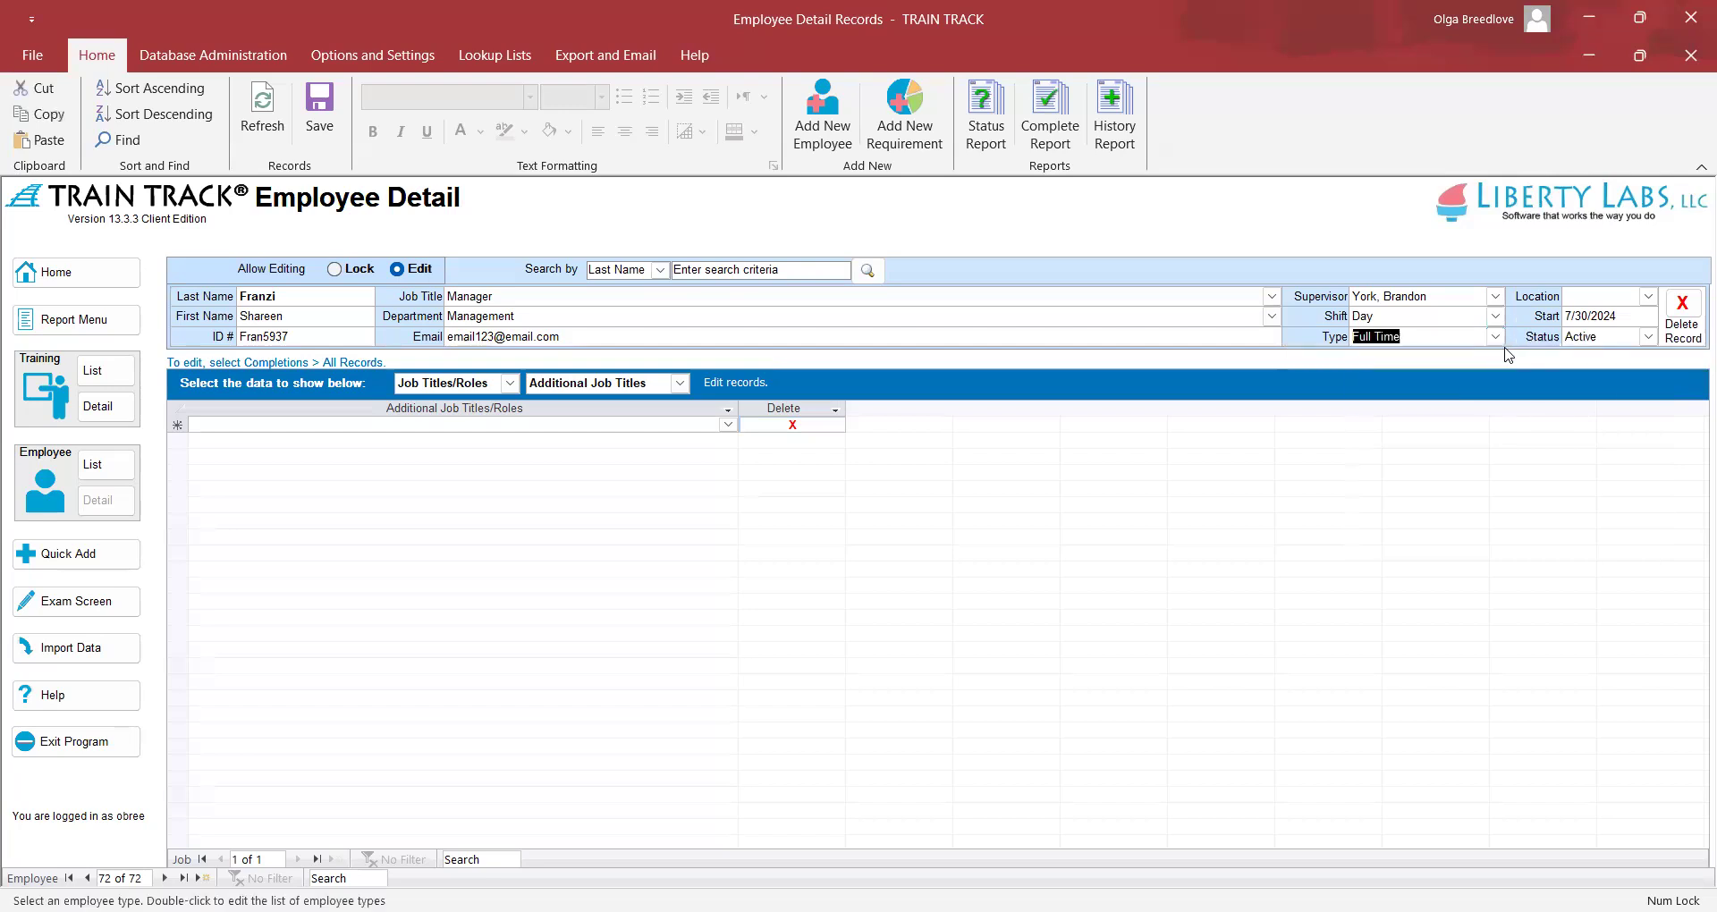
pyautogui.click(1647, 297)
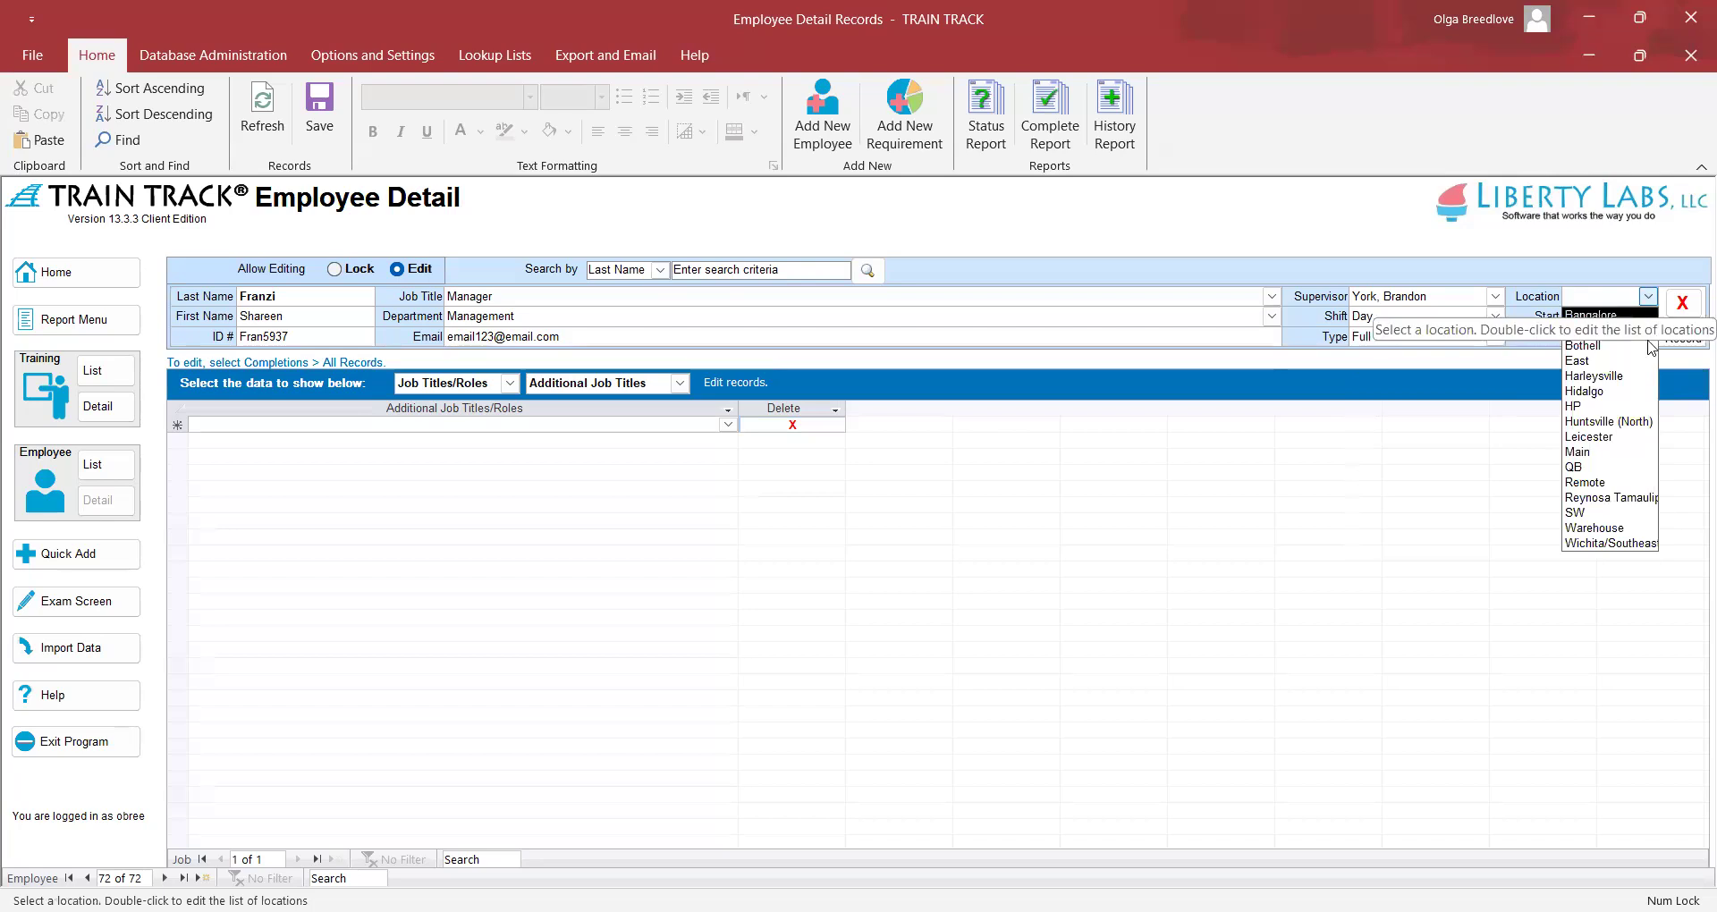
pyautogui.click(1588, 345)
# Change the start date from 7/30/2024 to 7/22/2024
pyautogui.click(1642, 317)
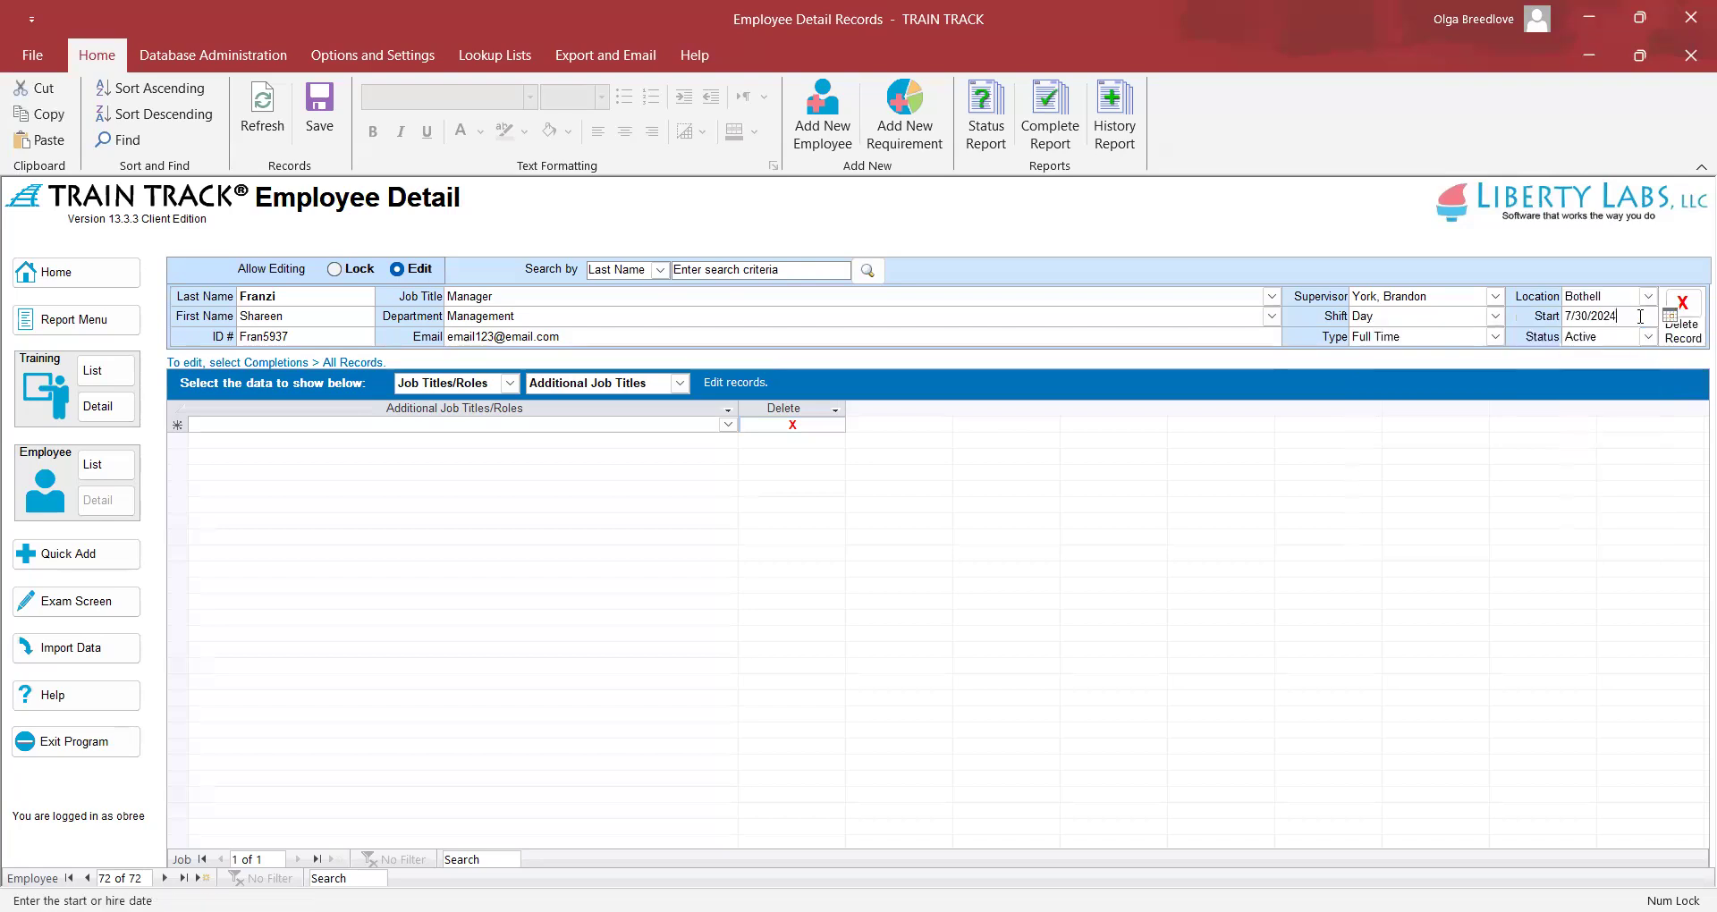
pyautogui.moveTo(1642, 316); pyautogui.dragTo(1548, 304)
pyautogui.click(1587, 315)
pyautogui.press('BackSpace')
pyautogui.press('BackSpace')
pyautogui.write('22')
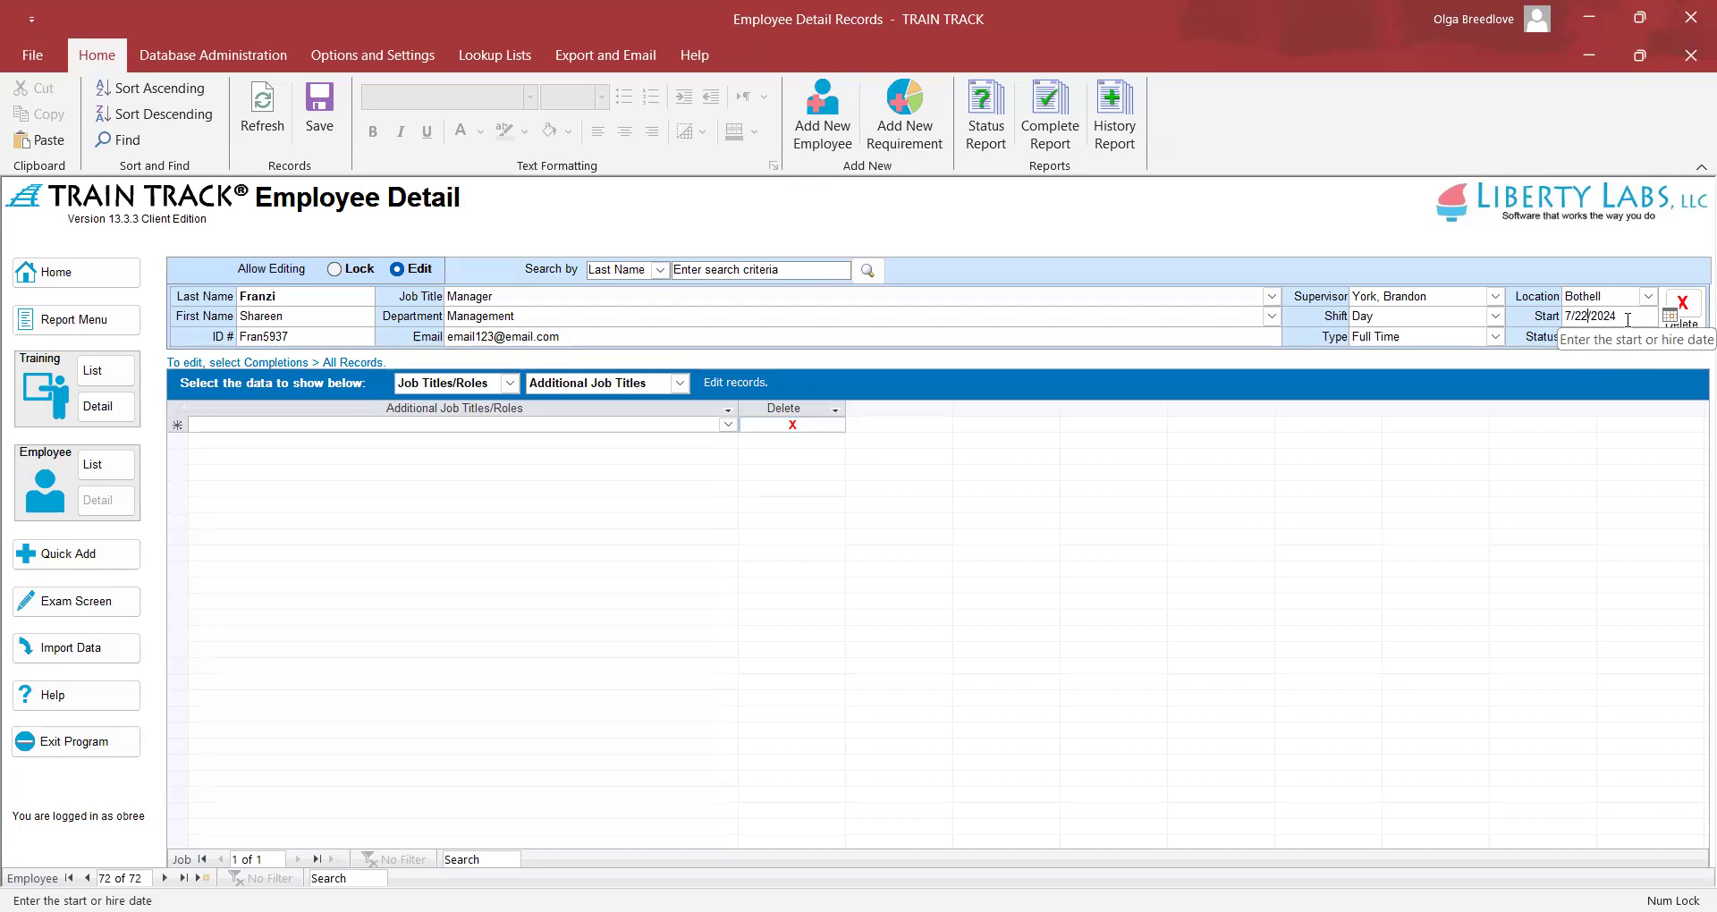
pyautogui.click(1628, 319)
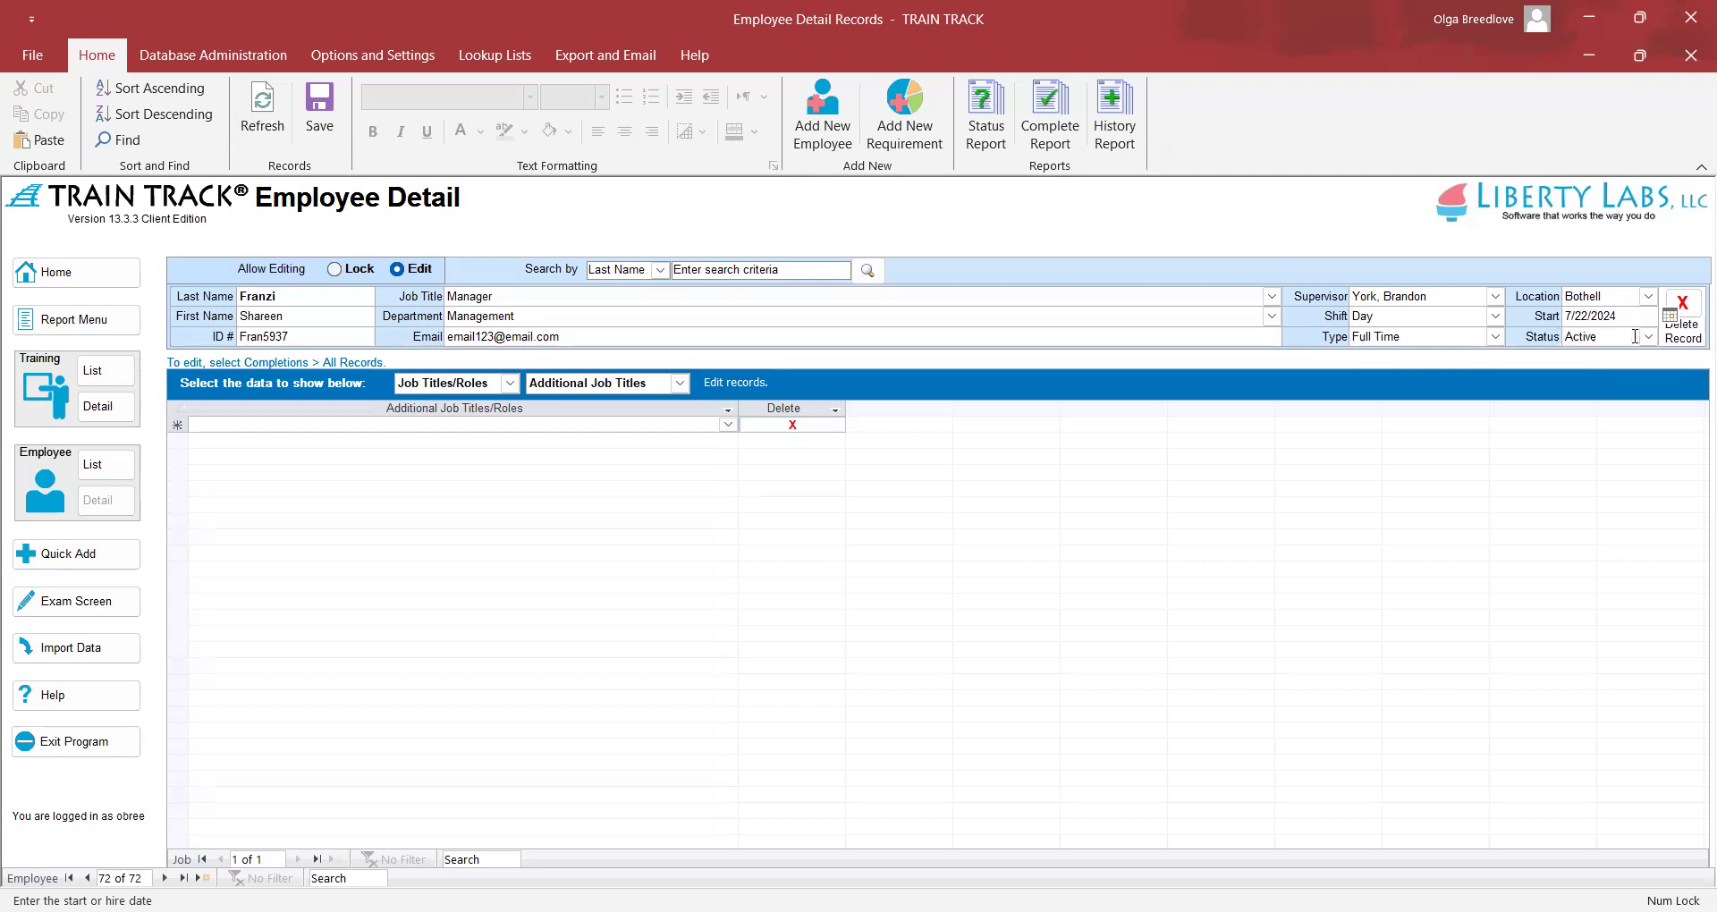
pyautogui.click(1647, 338)
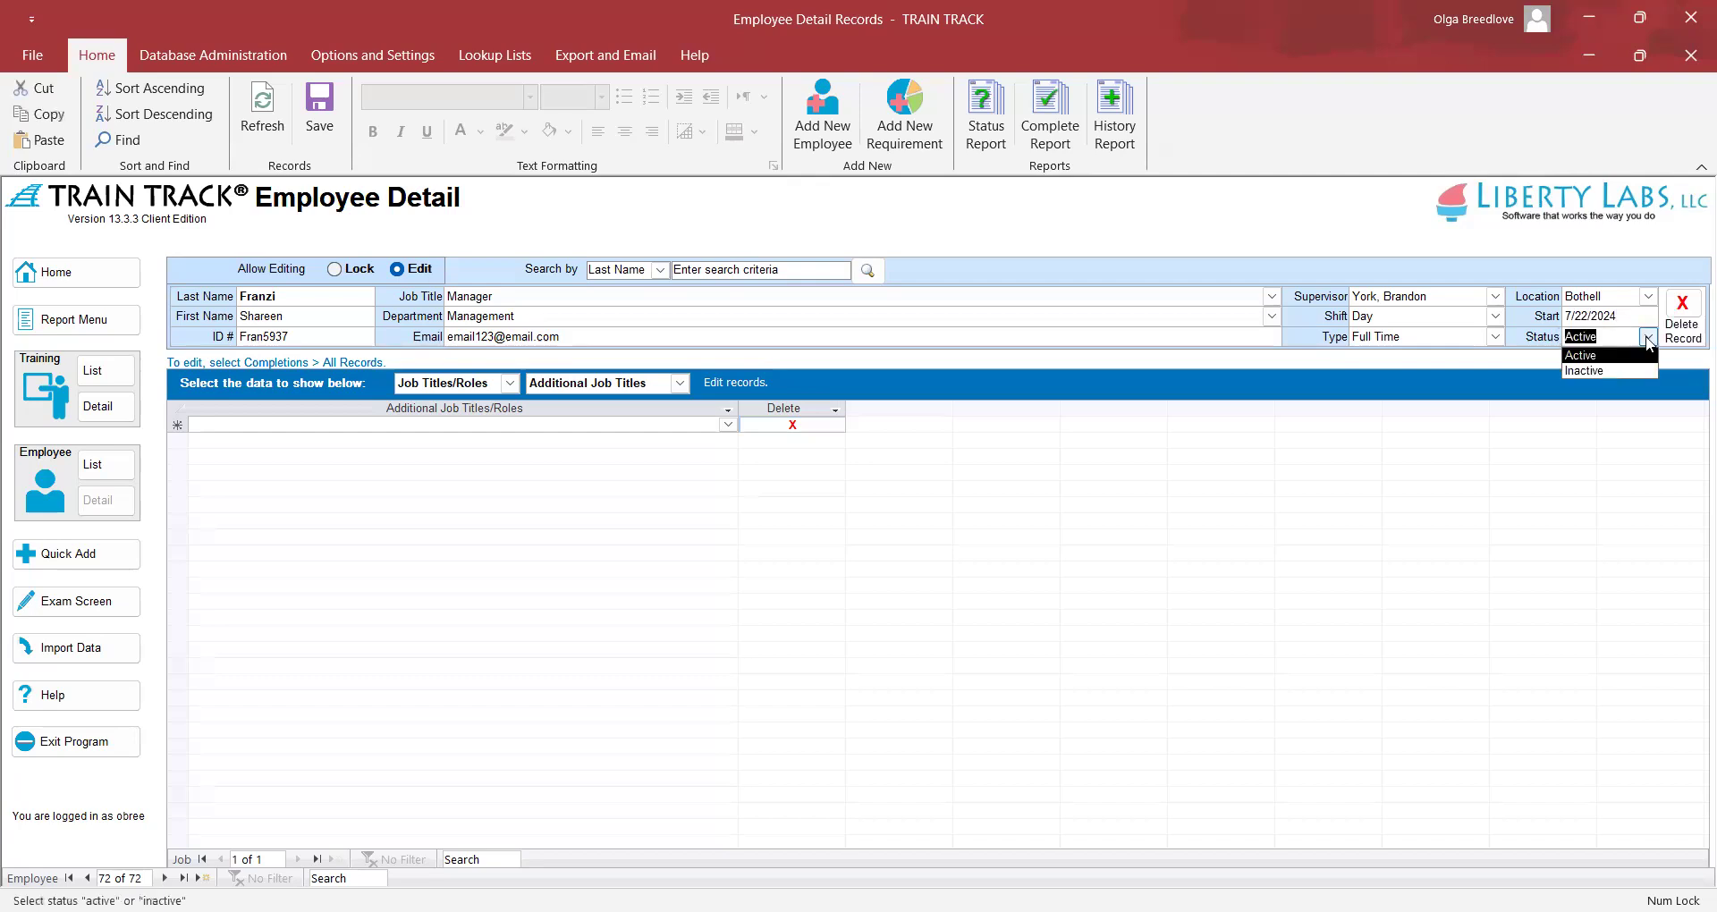
pyautogui.click(1647, 339)
pyautogui.click(1647, 339)
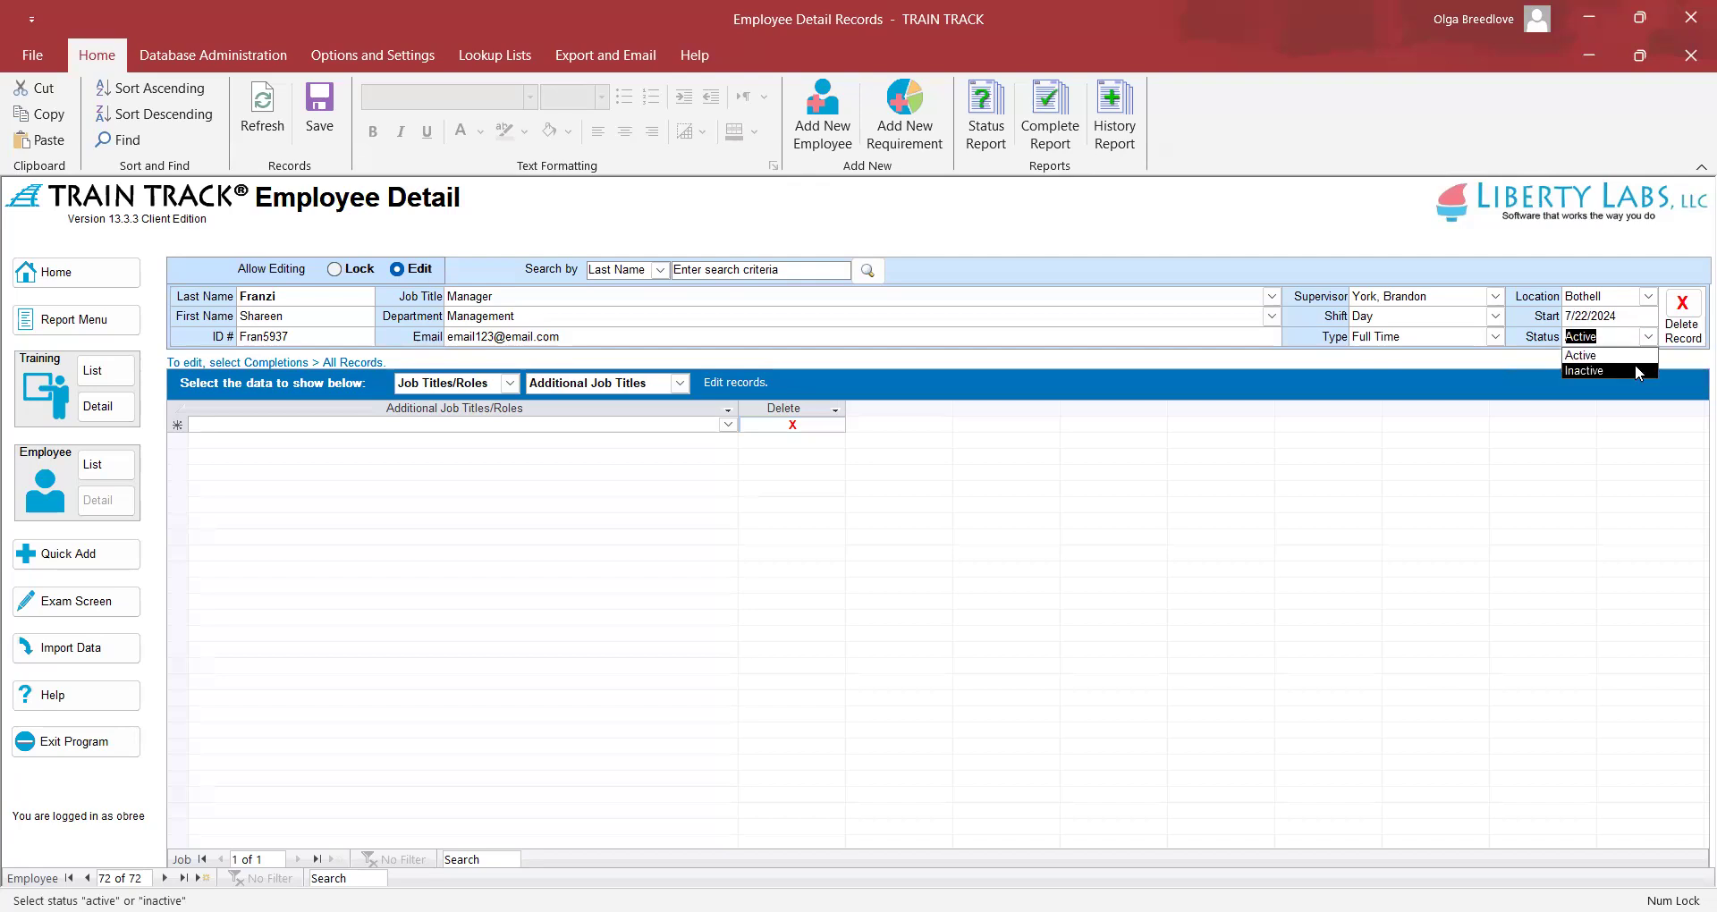
pyautogui.click(1648, 337)
pyautogui.click(251, 134)
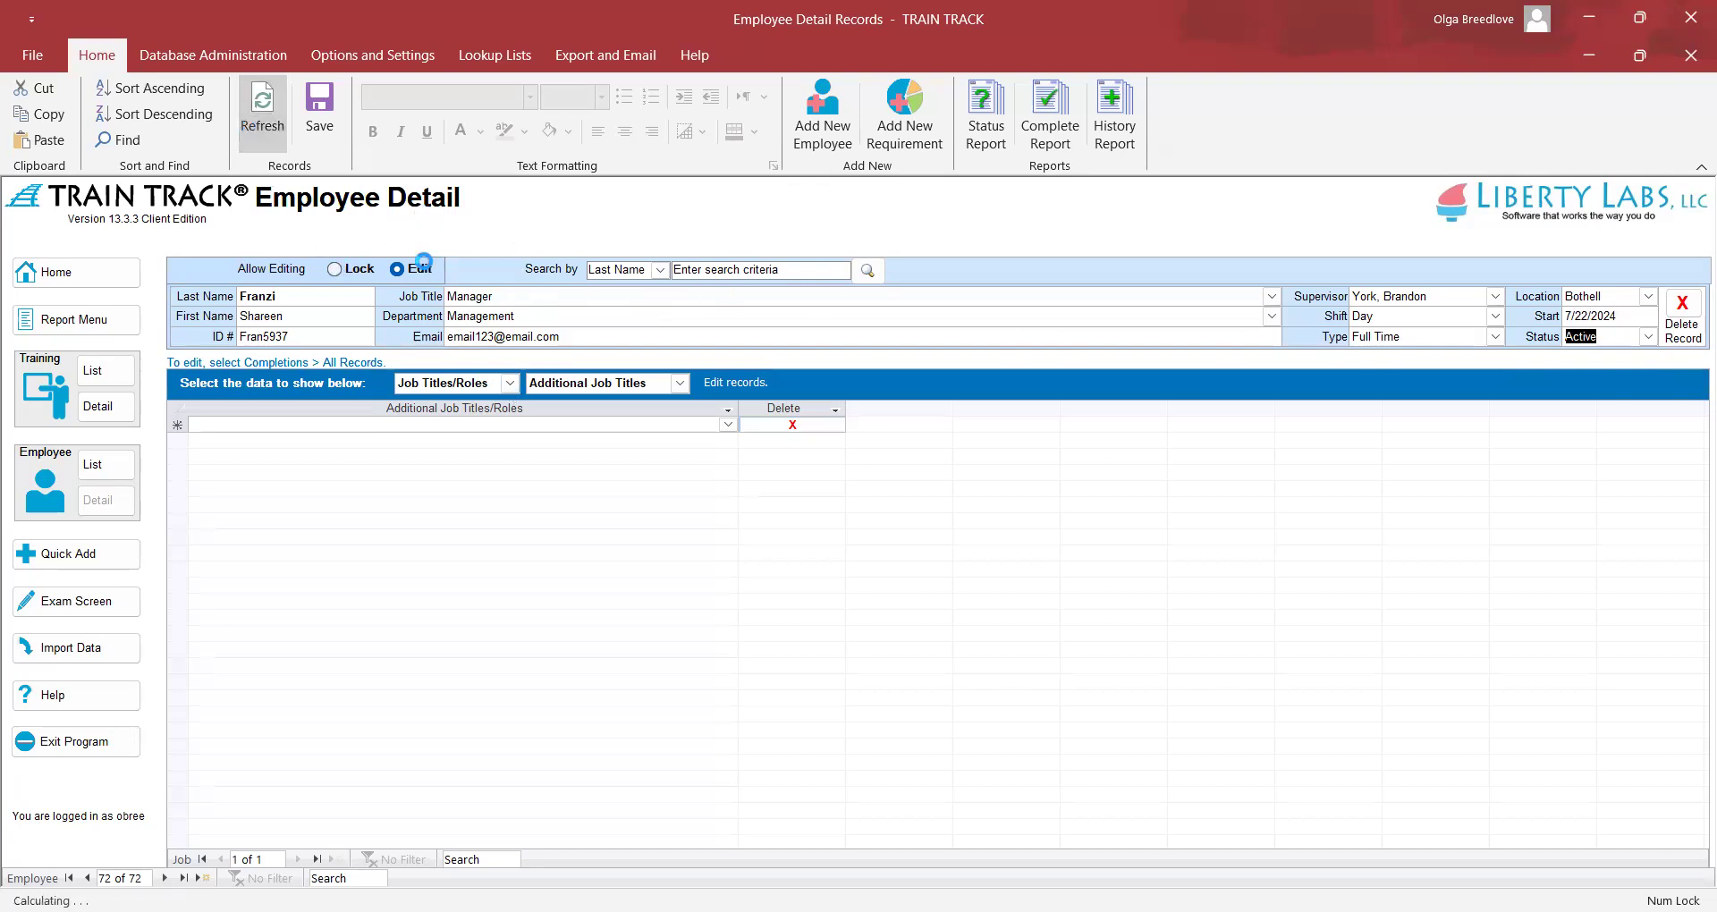
pyautogui.click(1042, 551)
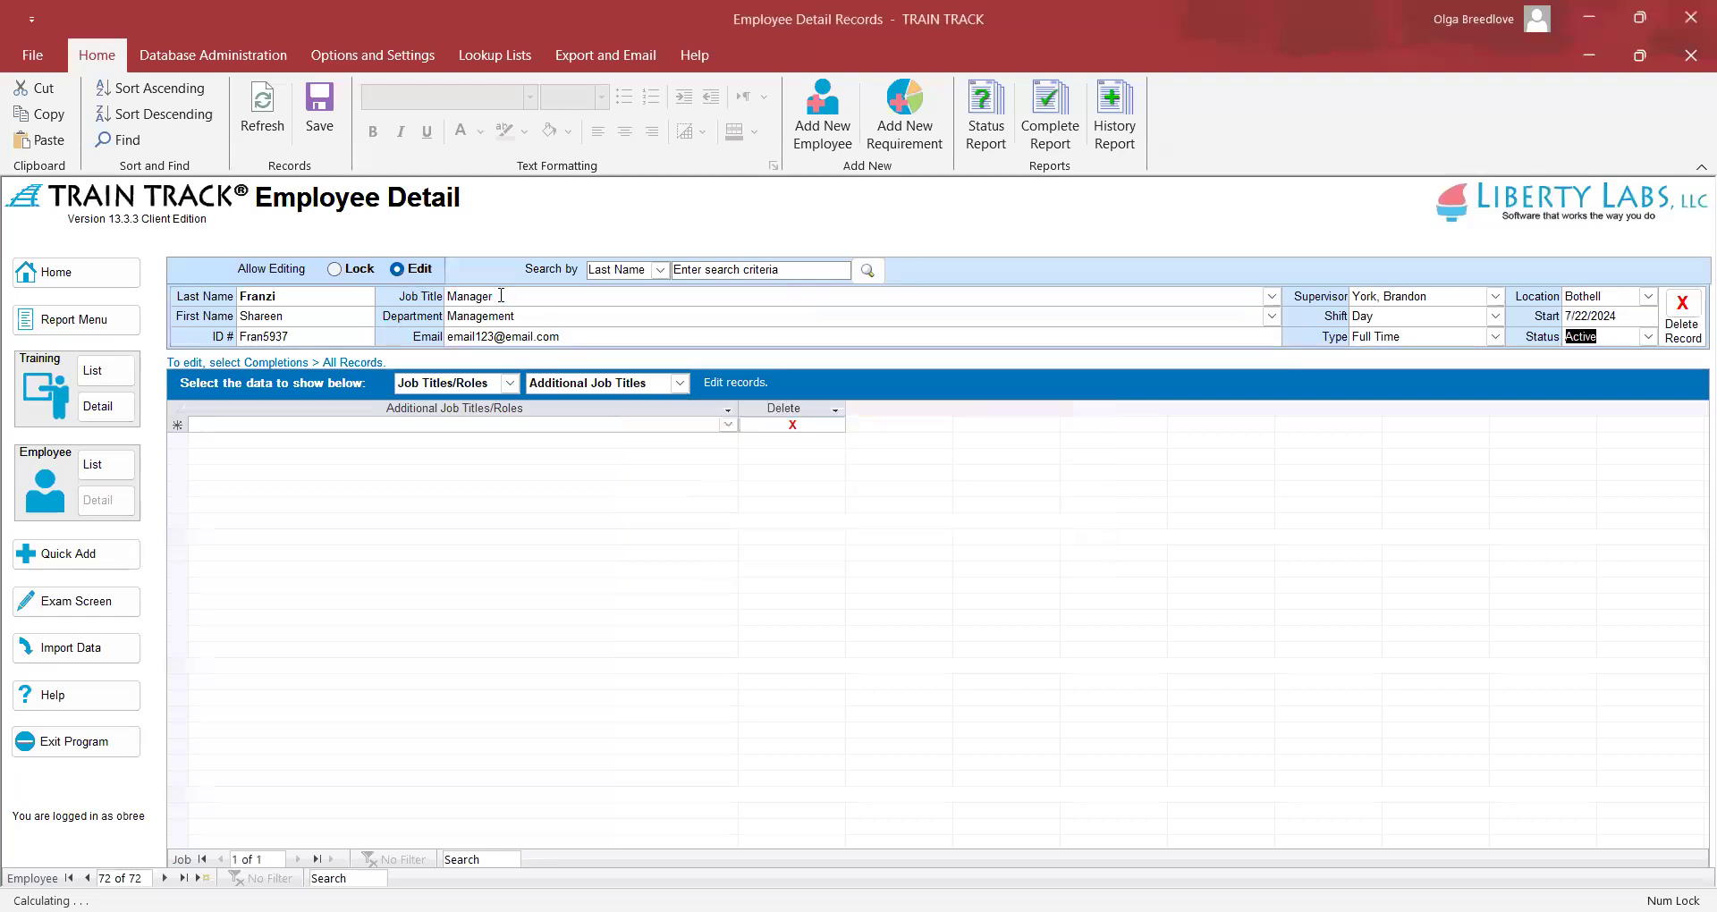
pyautogui.moveTo(500, 297); pyautogui.dragTo(426, 308)
pyautogui.click(524, 315)
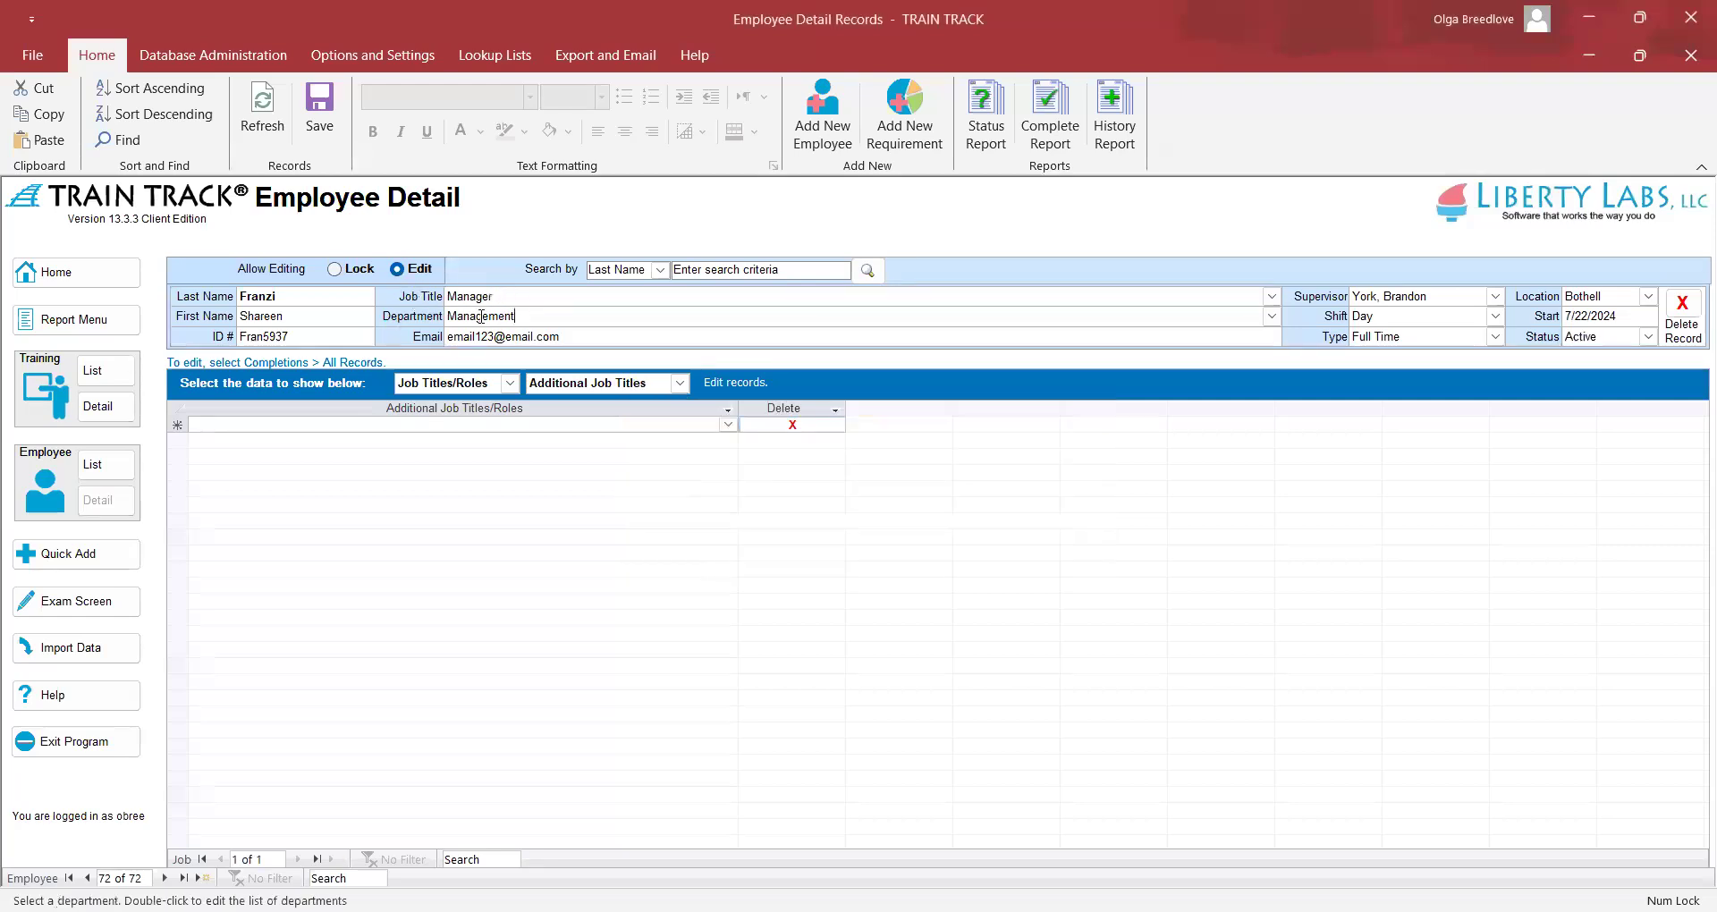
# Show Status data for All Required, listing 20 needed trainings with due dates
pyautogui.click(510, 382)
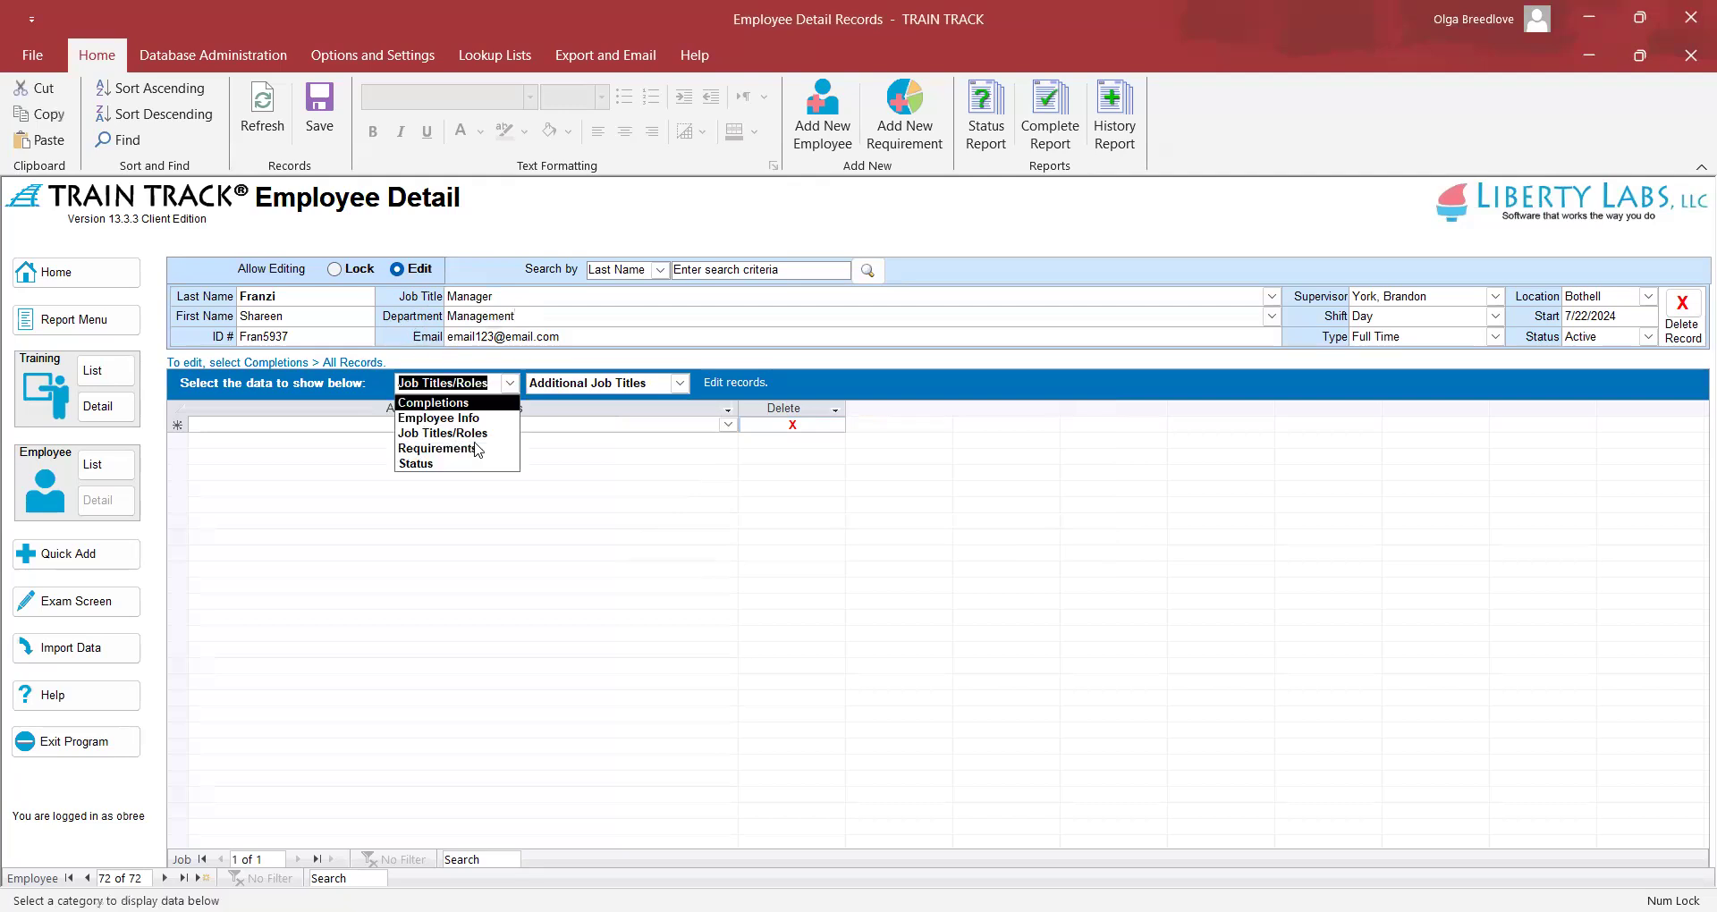
pyautogui.click(420, 464)
pyautogui.click(540, 429)
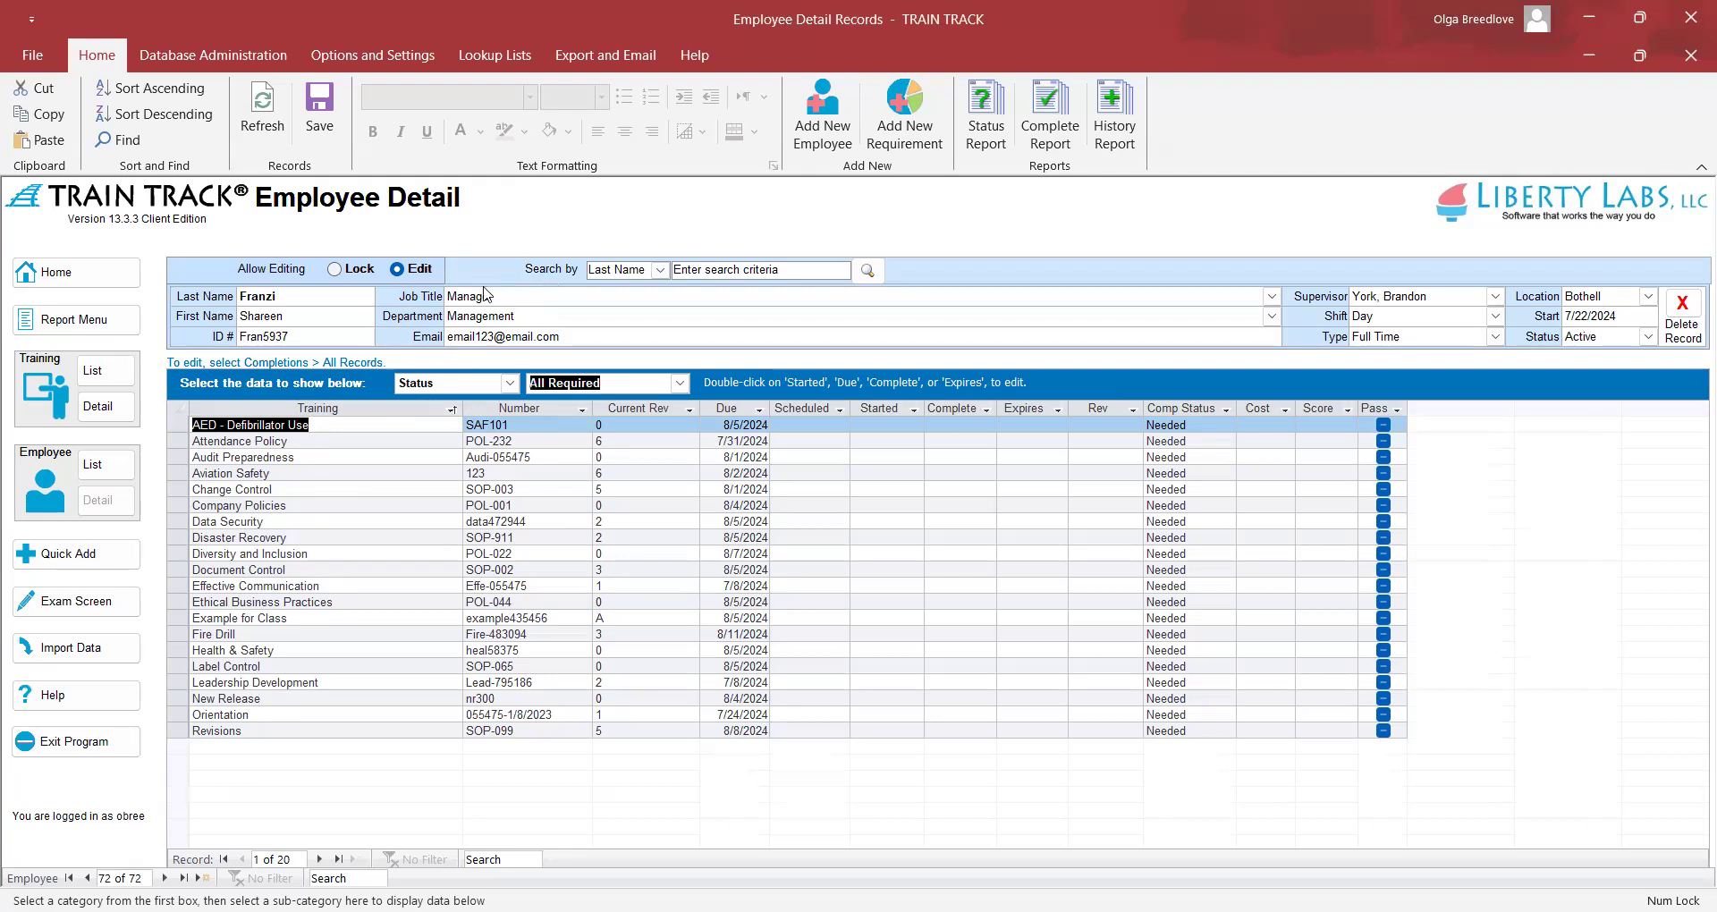
pyautogui.click(509, 382)
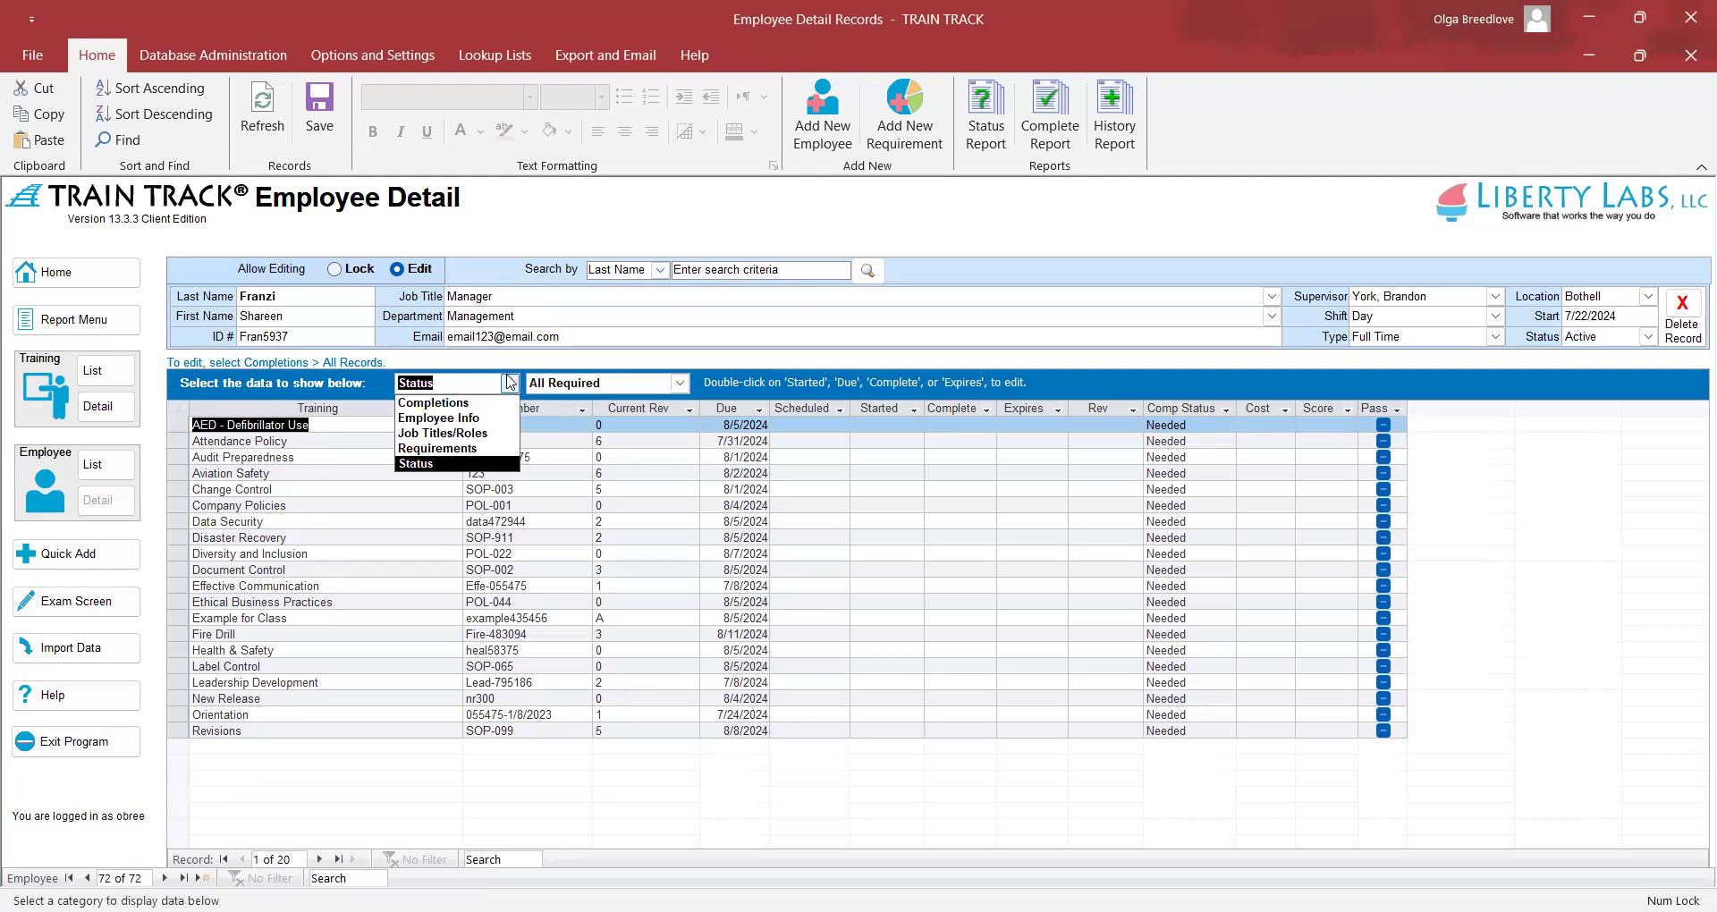
# Add Sales Rep and Analyst as additional job titles, then return to the Status view
pyautogui.click(495, 435)
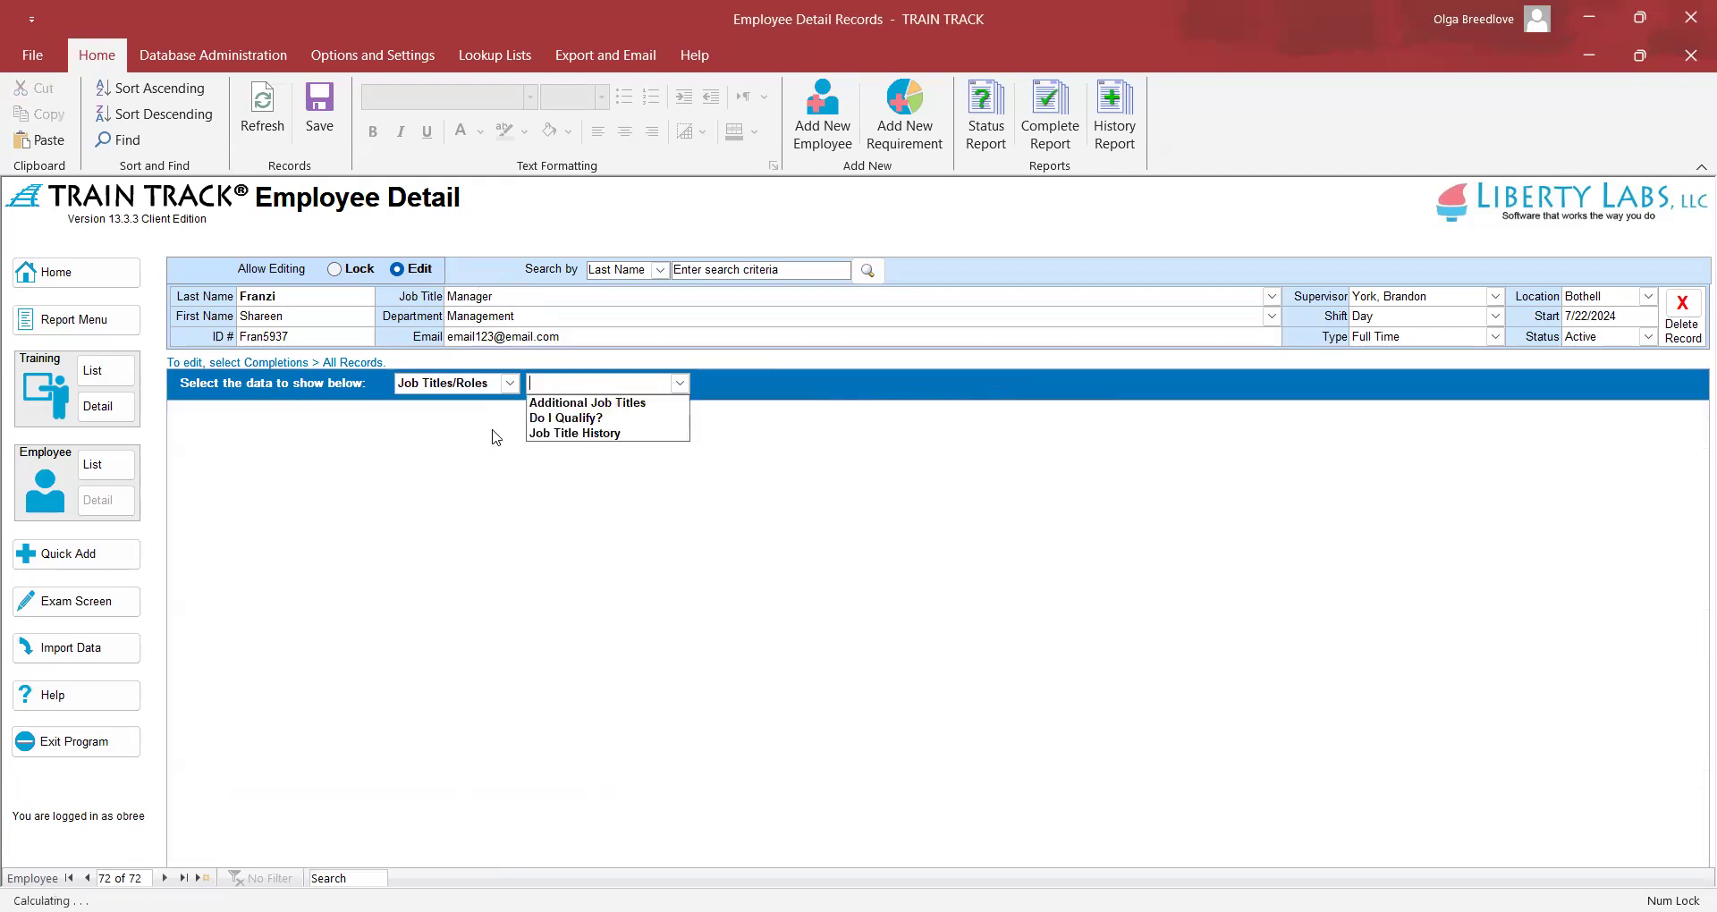
pyautogui.click(549, 404)
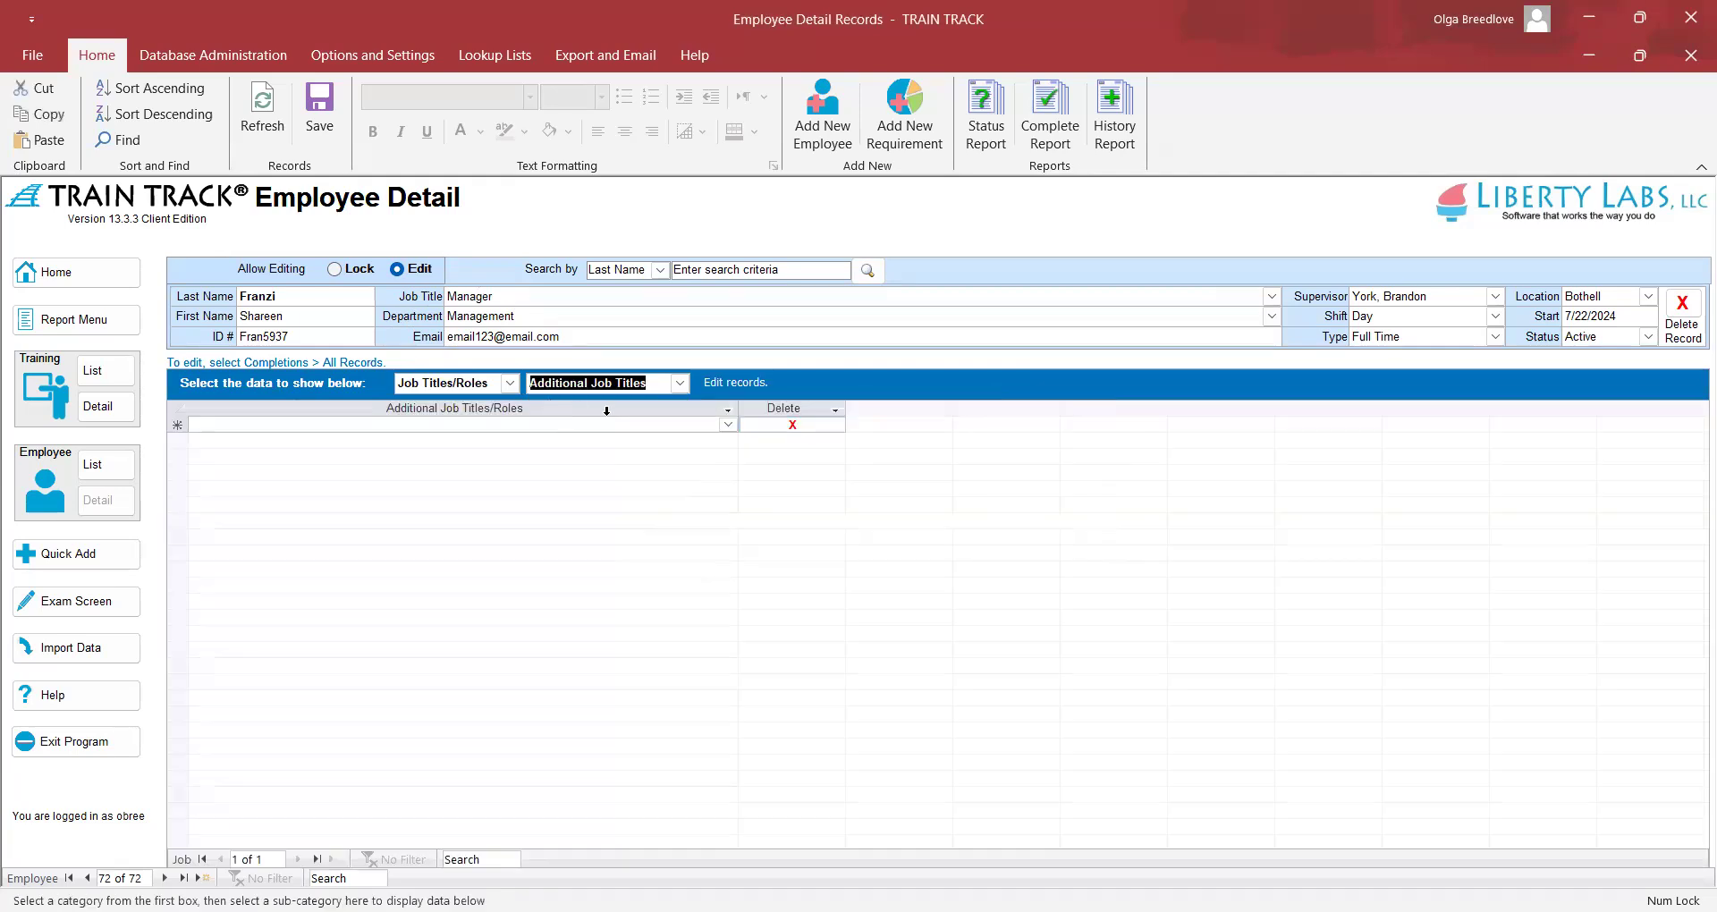
pyautogui.click(728, 425)
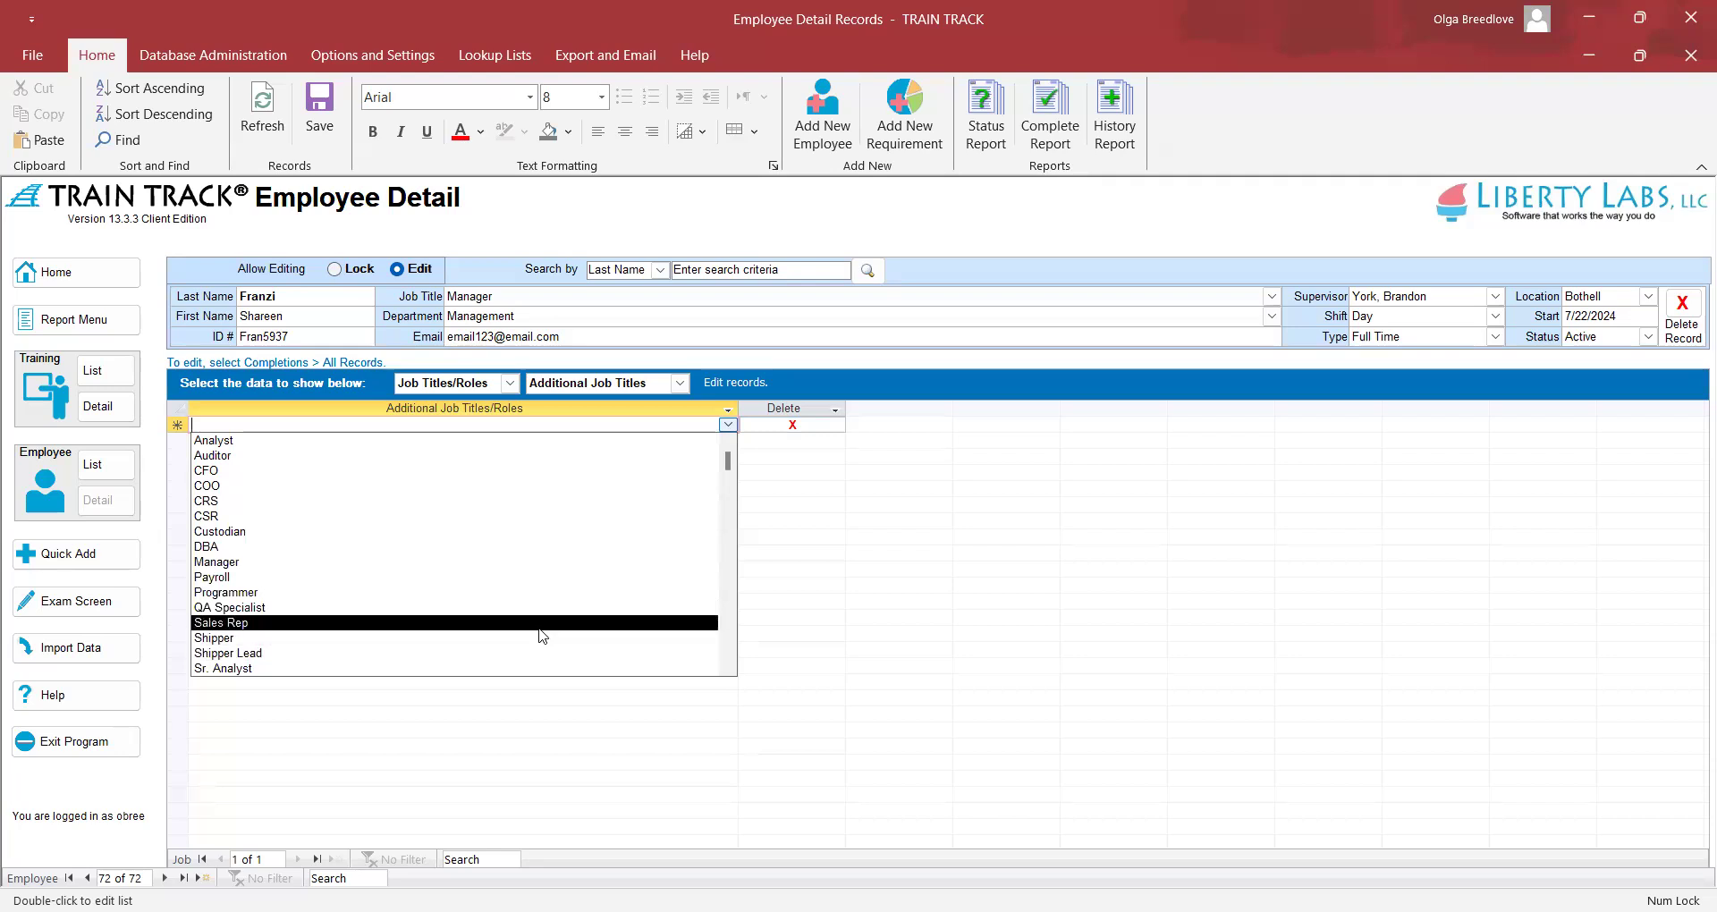
pyautogui.click(541, 623)
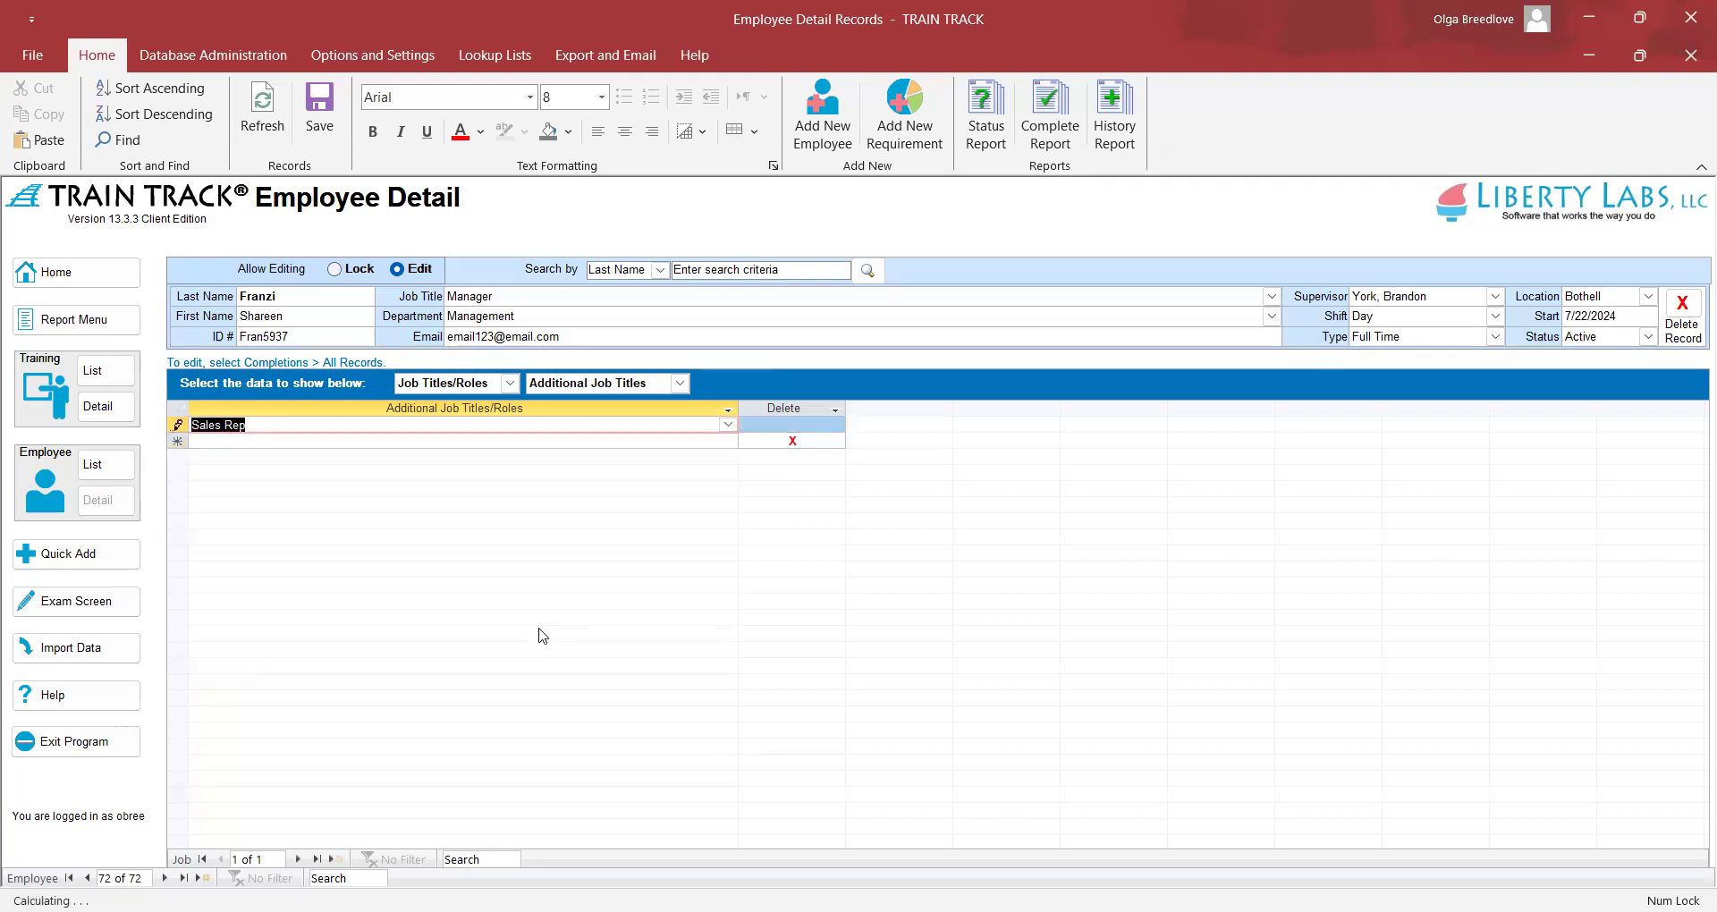
pyautogui.click(732, 441)
pyautogui.press('Down')
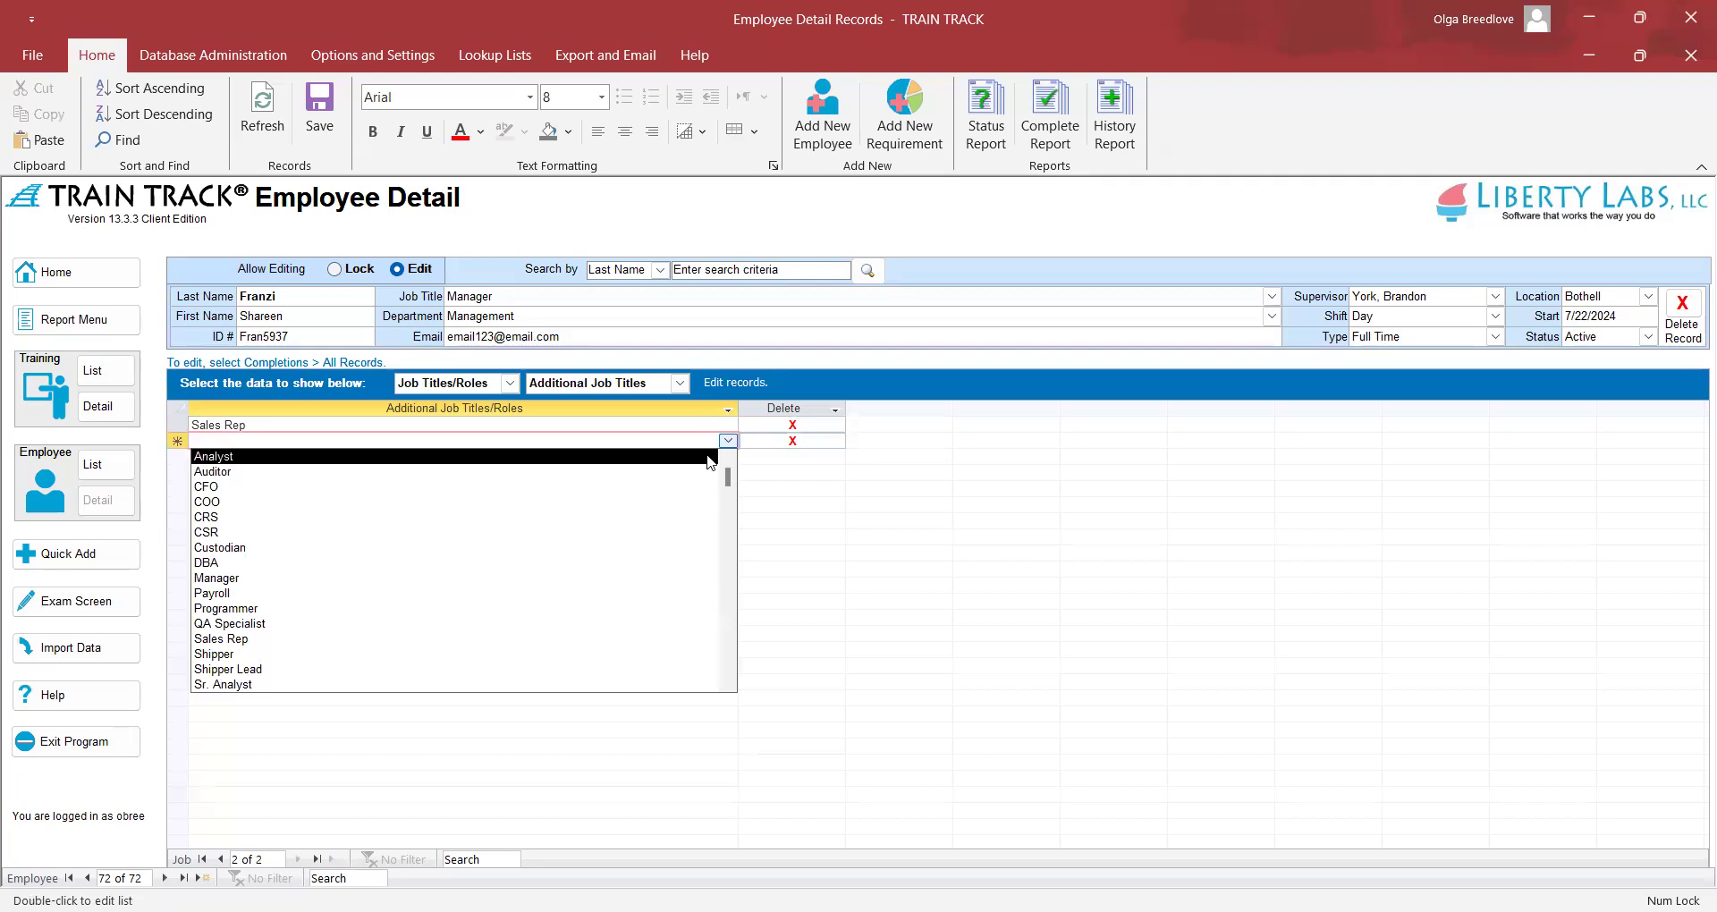
pyautogui.press('Return')
pyautogui.click(705, 456)
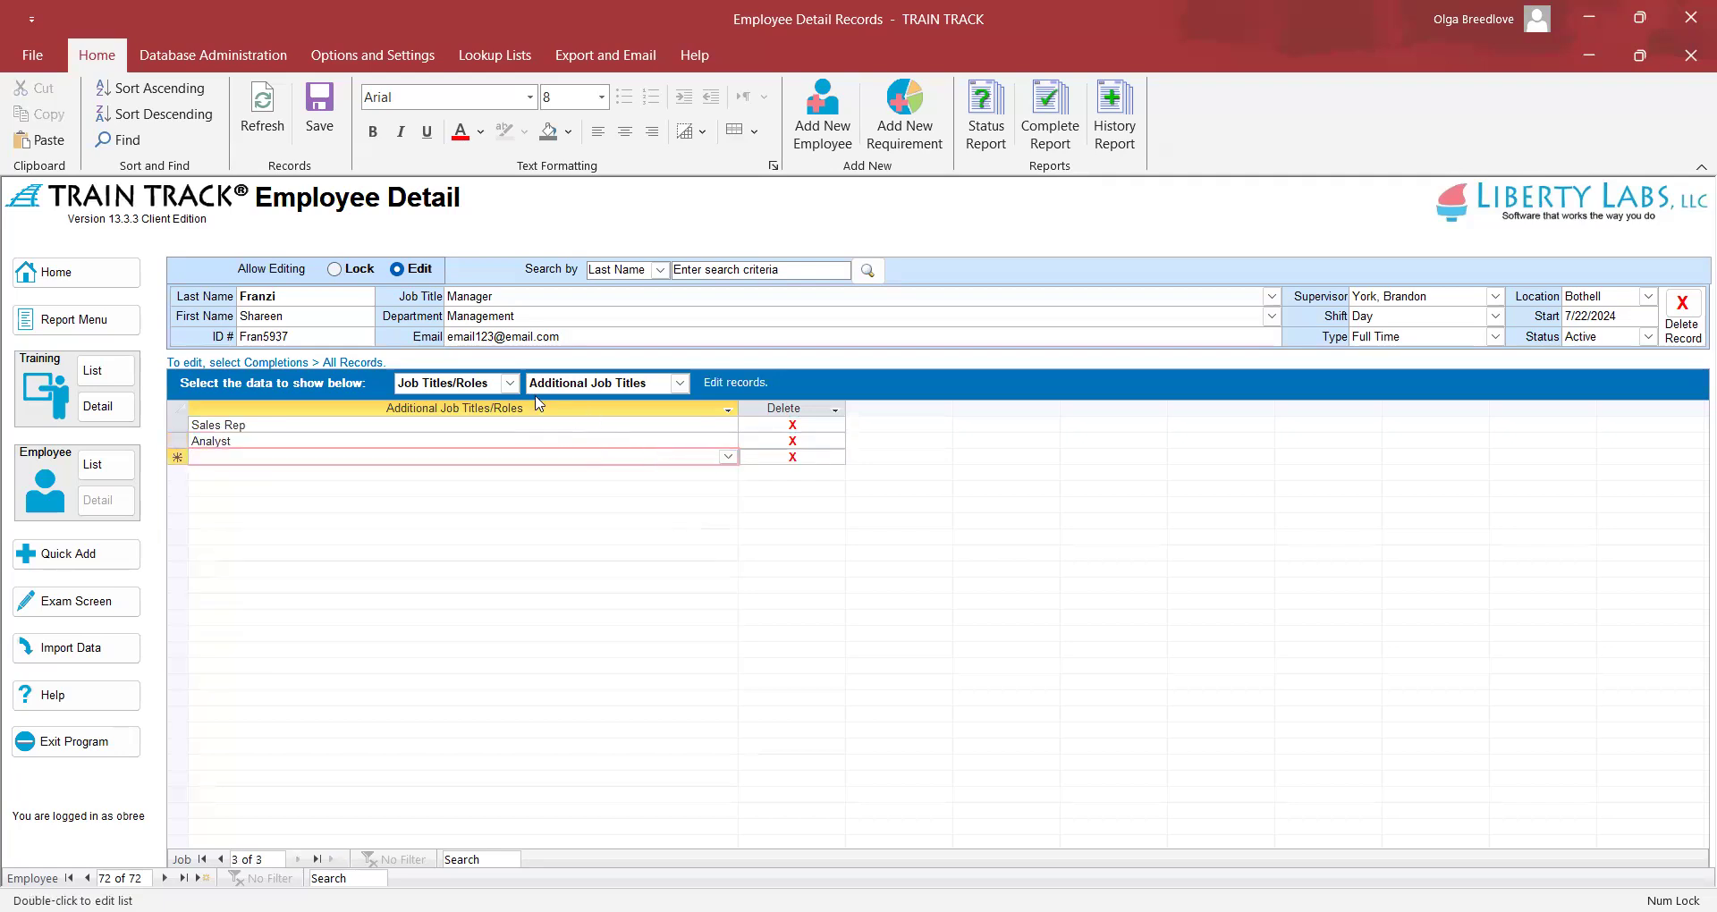
pyautogui.click(509, 383)
pyautogui.click(502, 464)
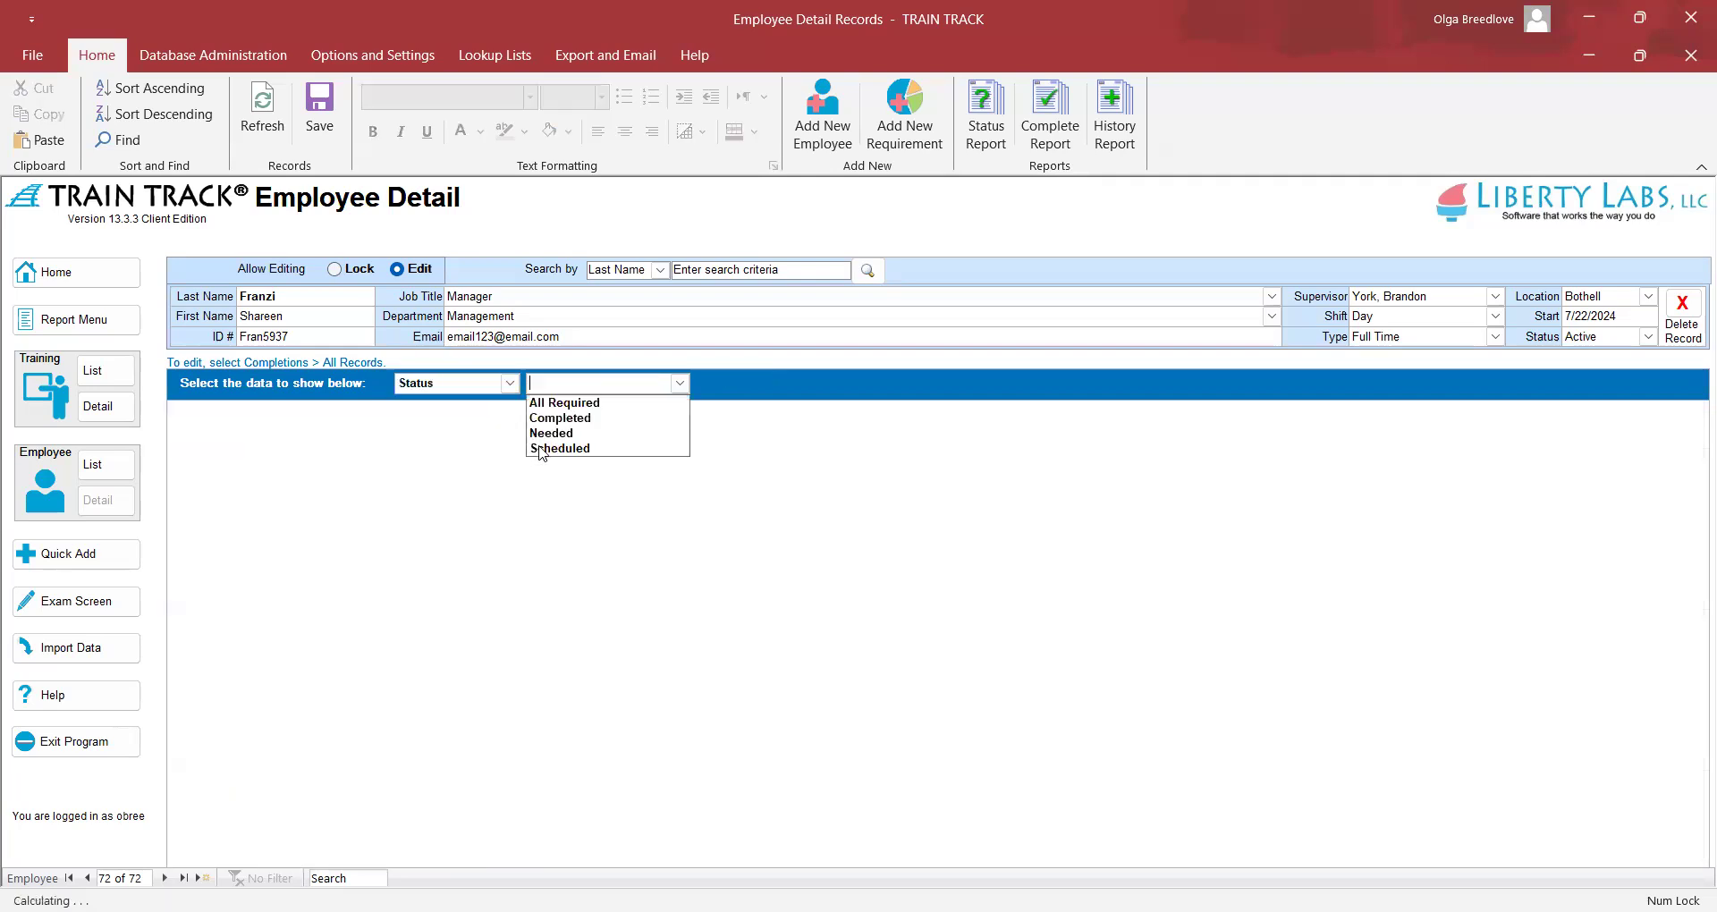
# List all 26 required courses, now including Active Shooter and Series 1, and select Audit Preparedness
pyautogui.click(574, 402)
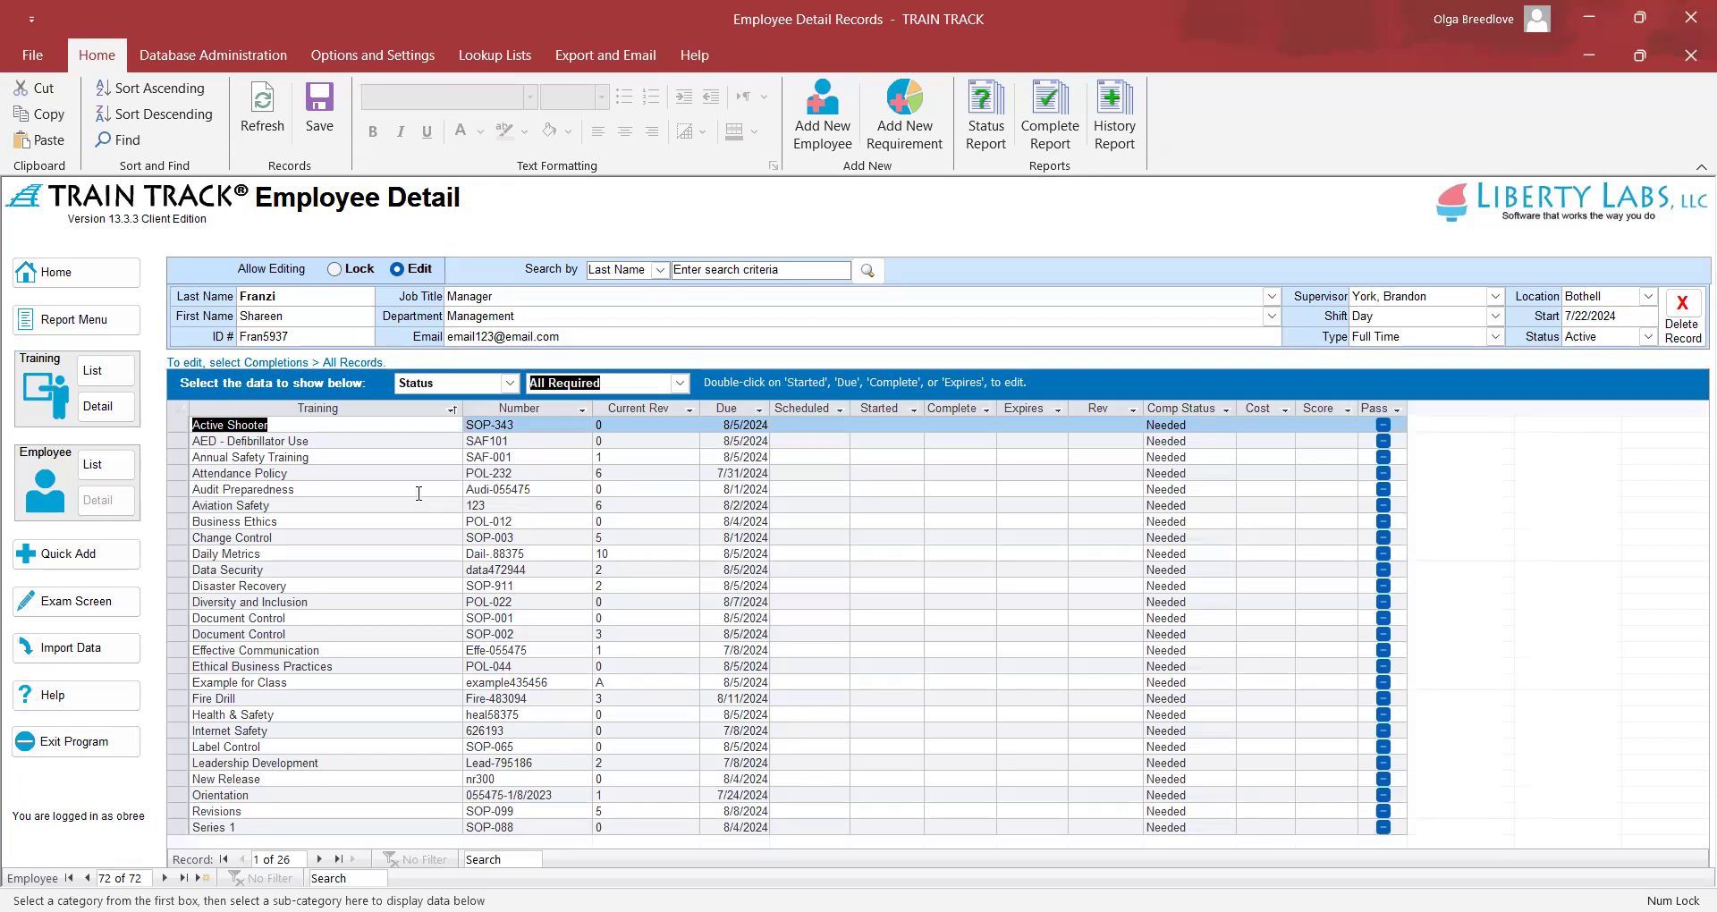
pyautogui.click(418, 493)
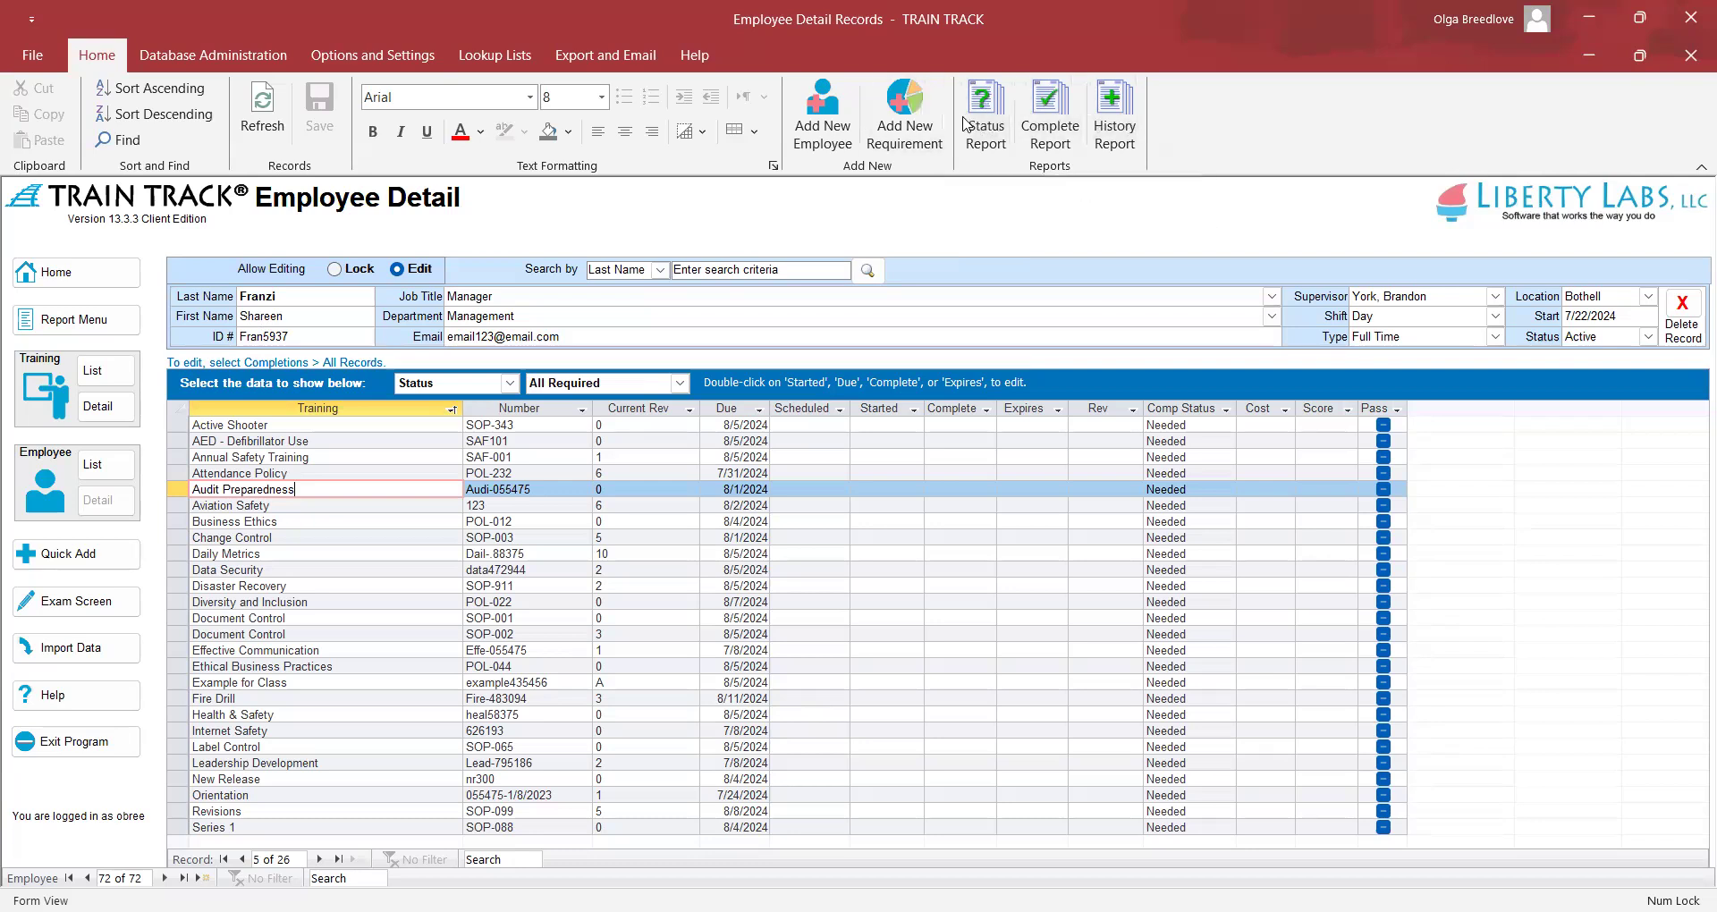
pyautogui.click(971, 103)
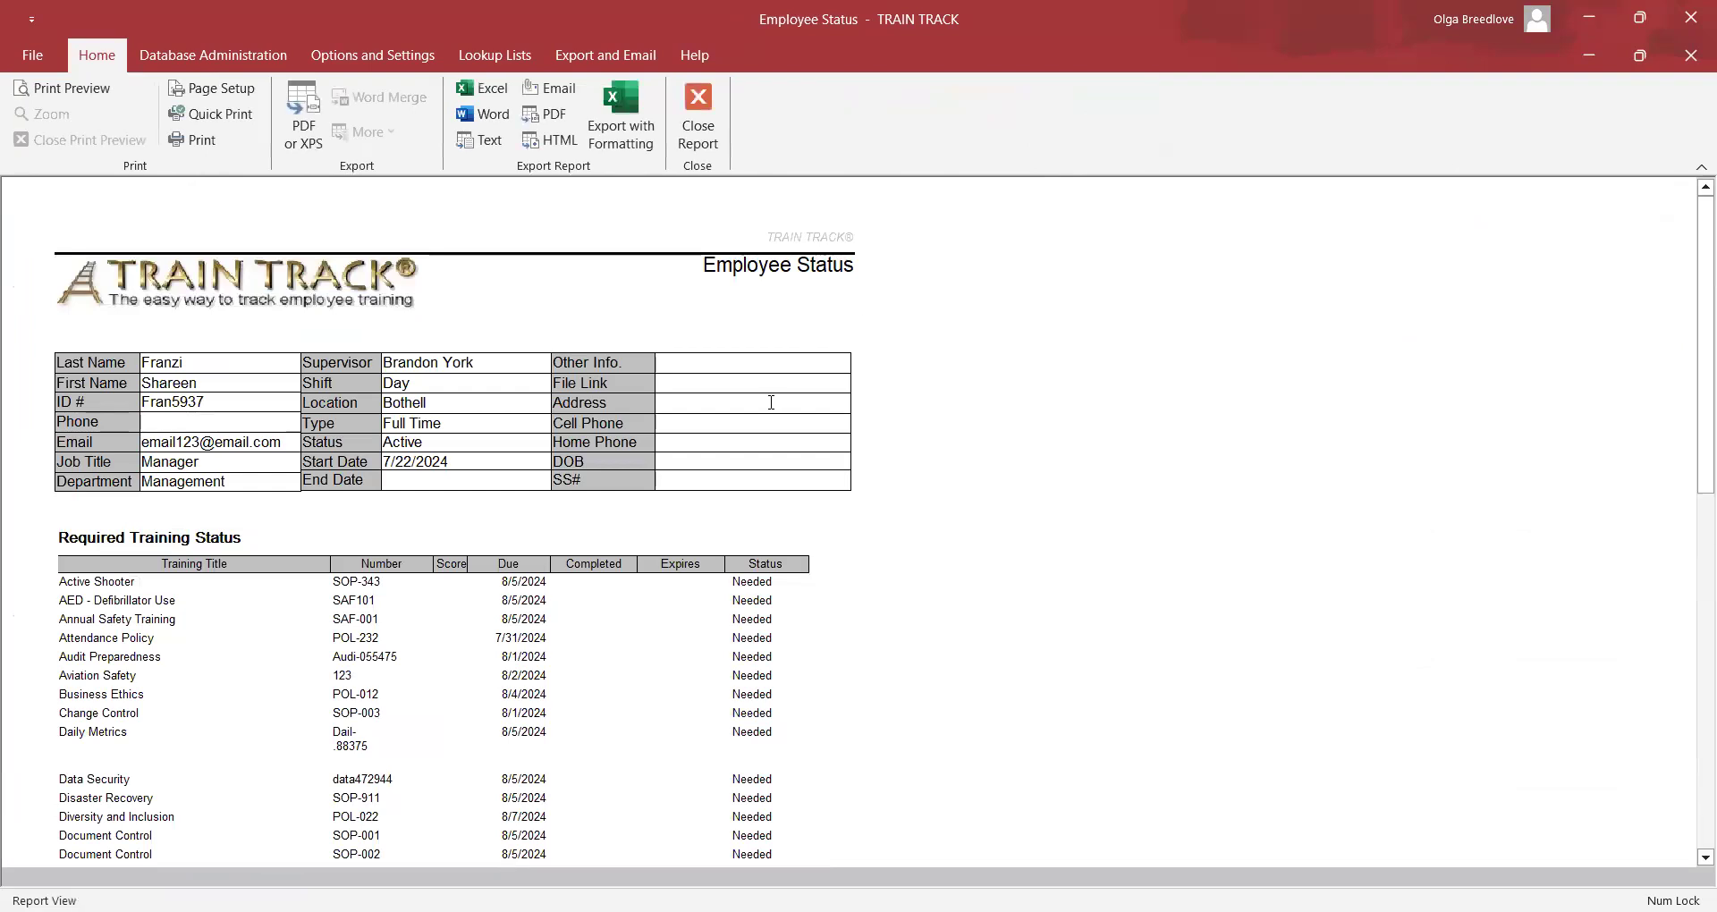
pyautogui.scroll(-4, 386, 488)
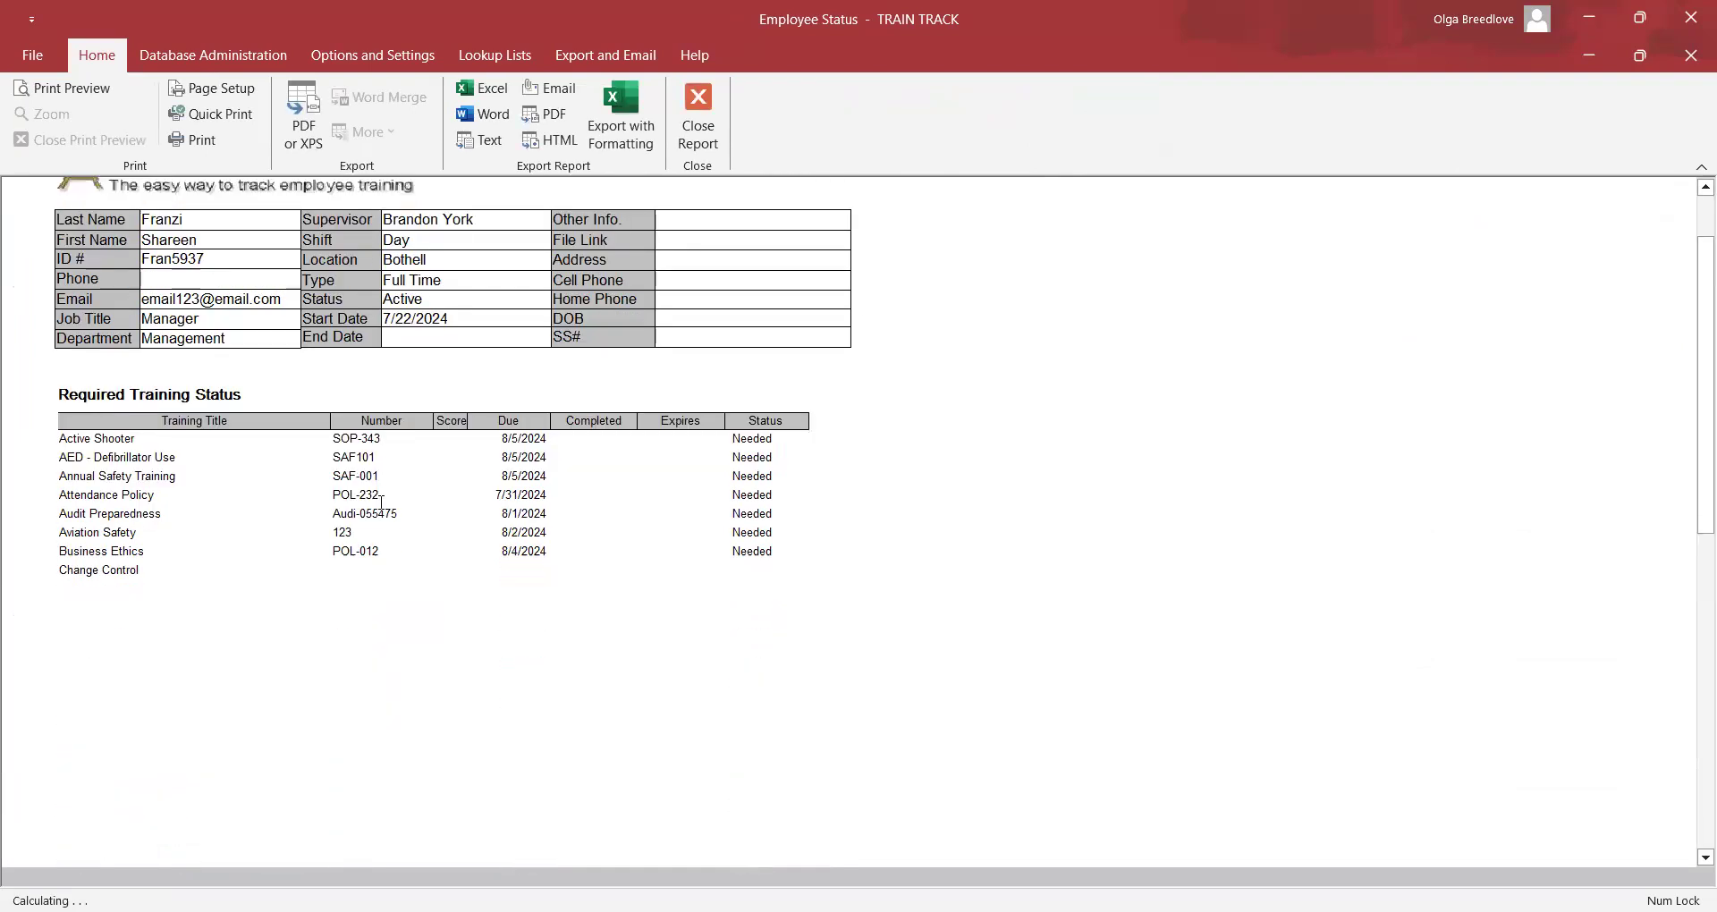
pyautogui.scroll(-7, 382, 502)
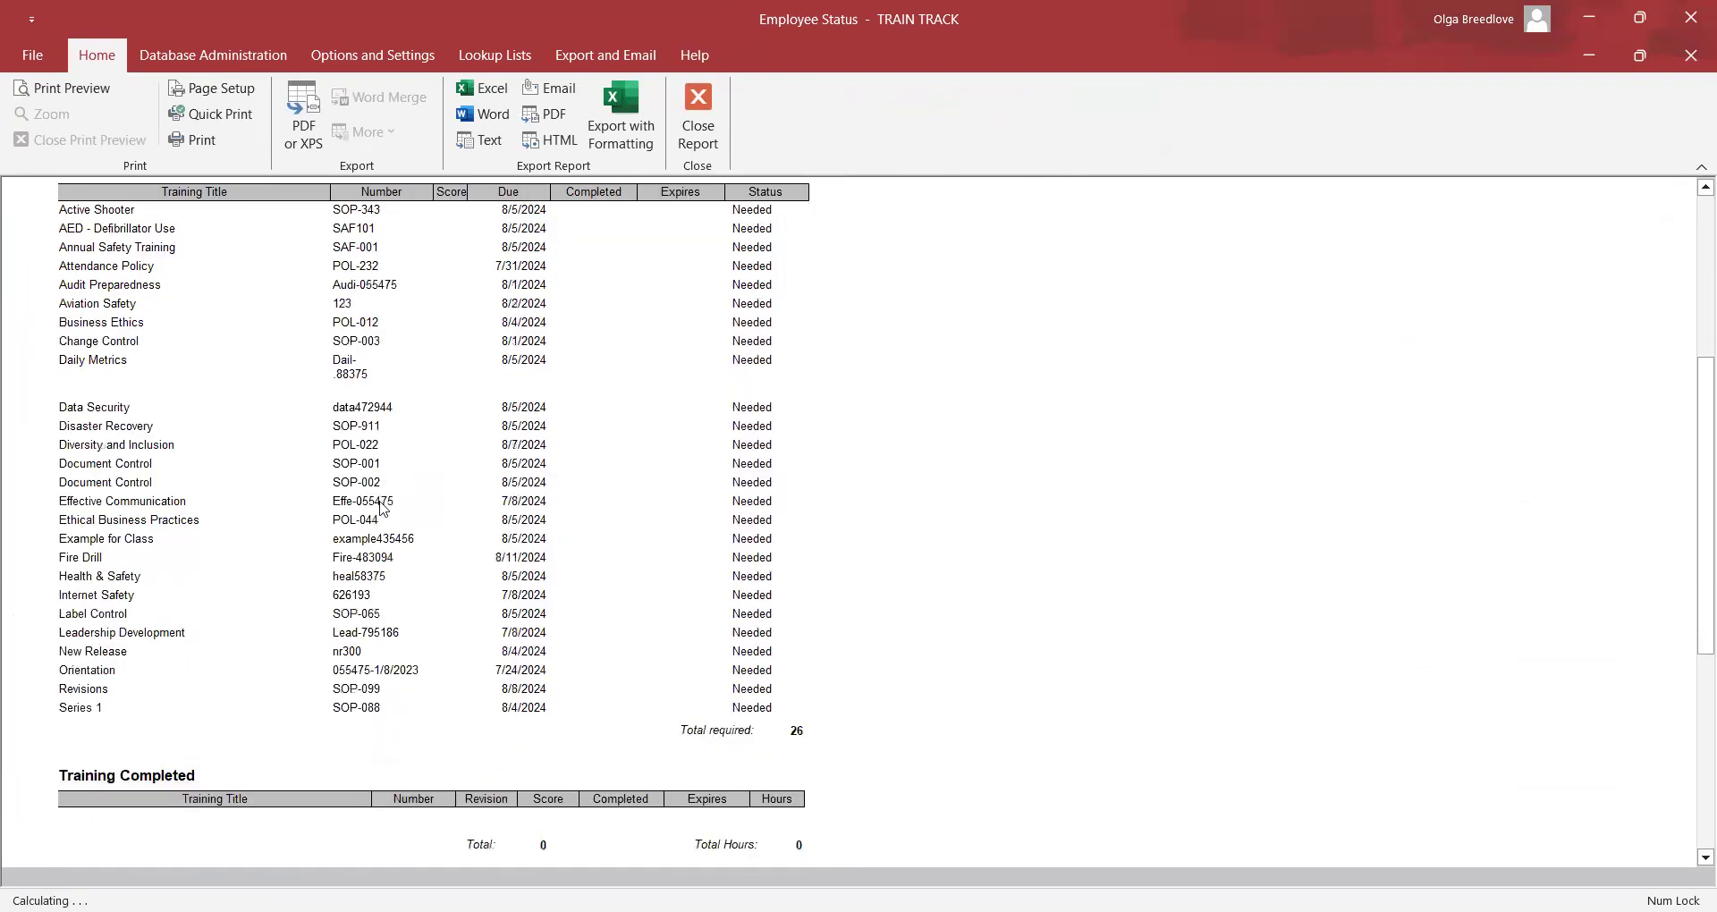
pyautogui.scroll(-1, 382, 502)
pyautogui.click(698, 125)
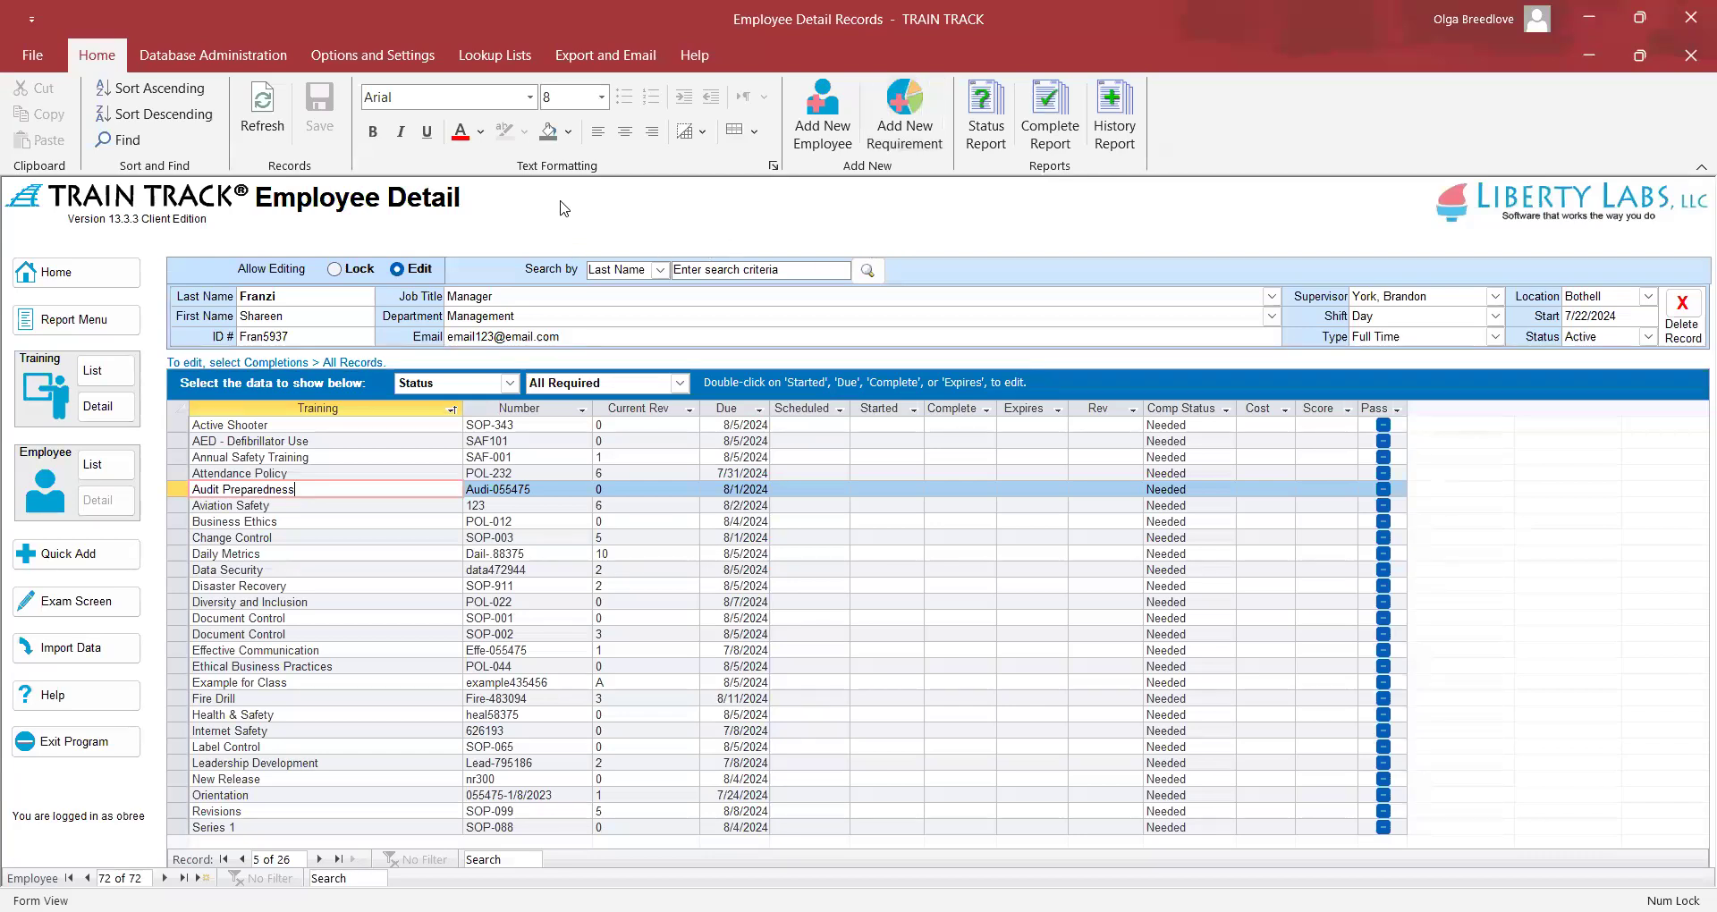
# Change the main job title to QA Specialist, pick a new supervisor, and refresh to 23 required courses
pyautogui.click(1271, 296)
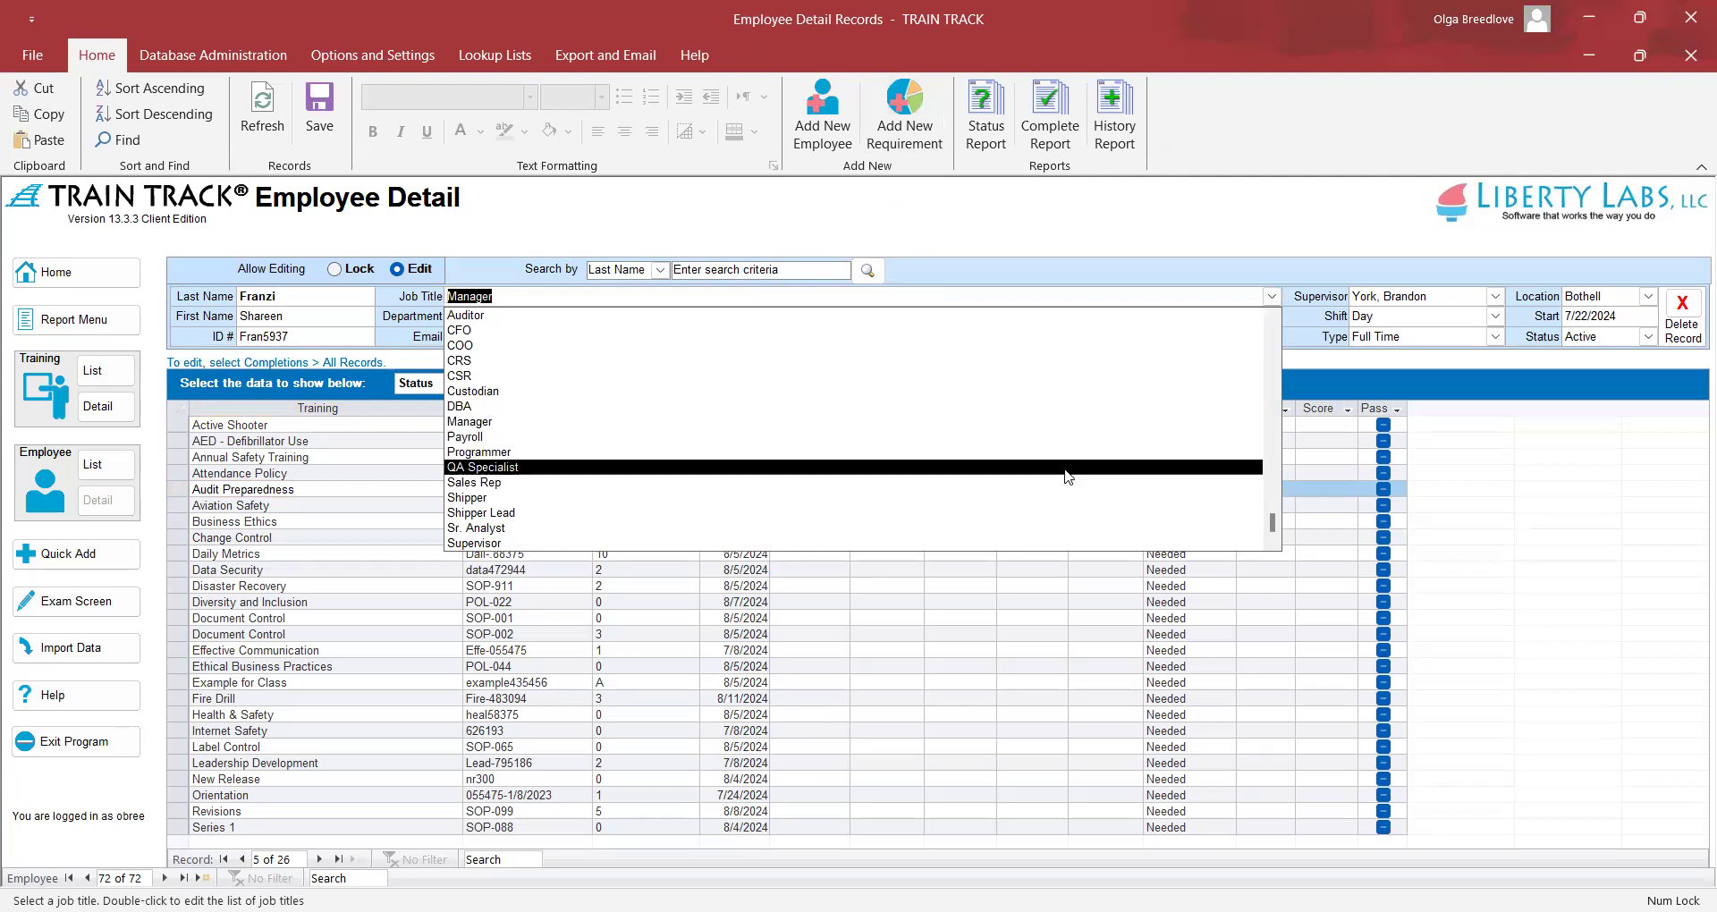
pyautogui.click(1077, 474)
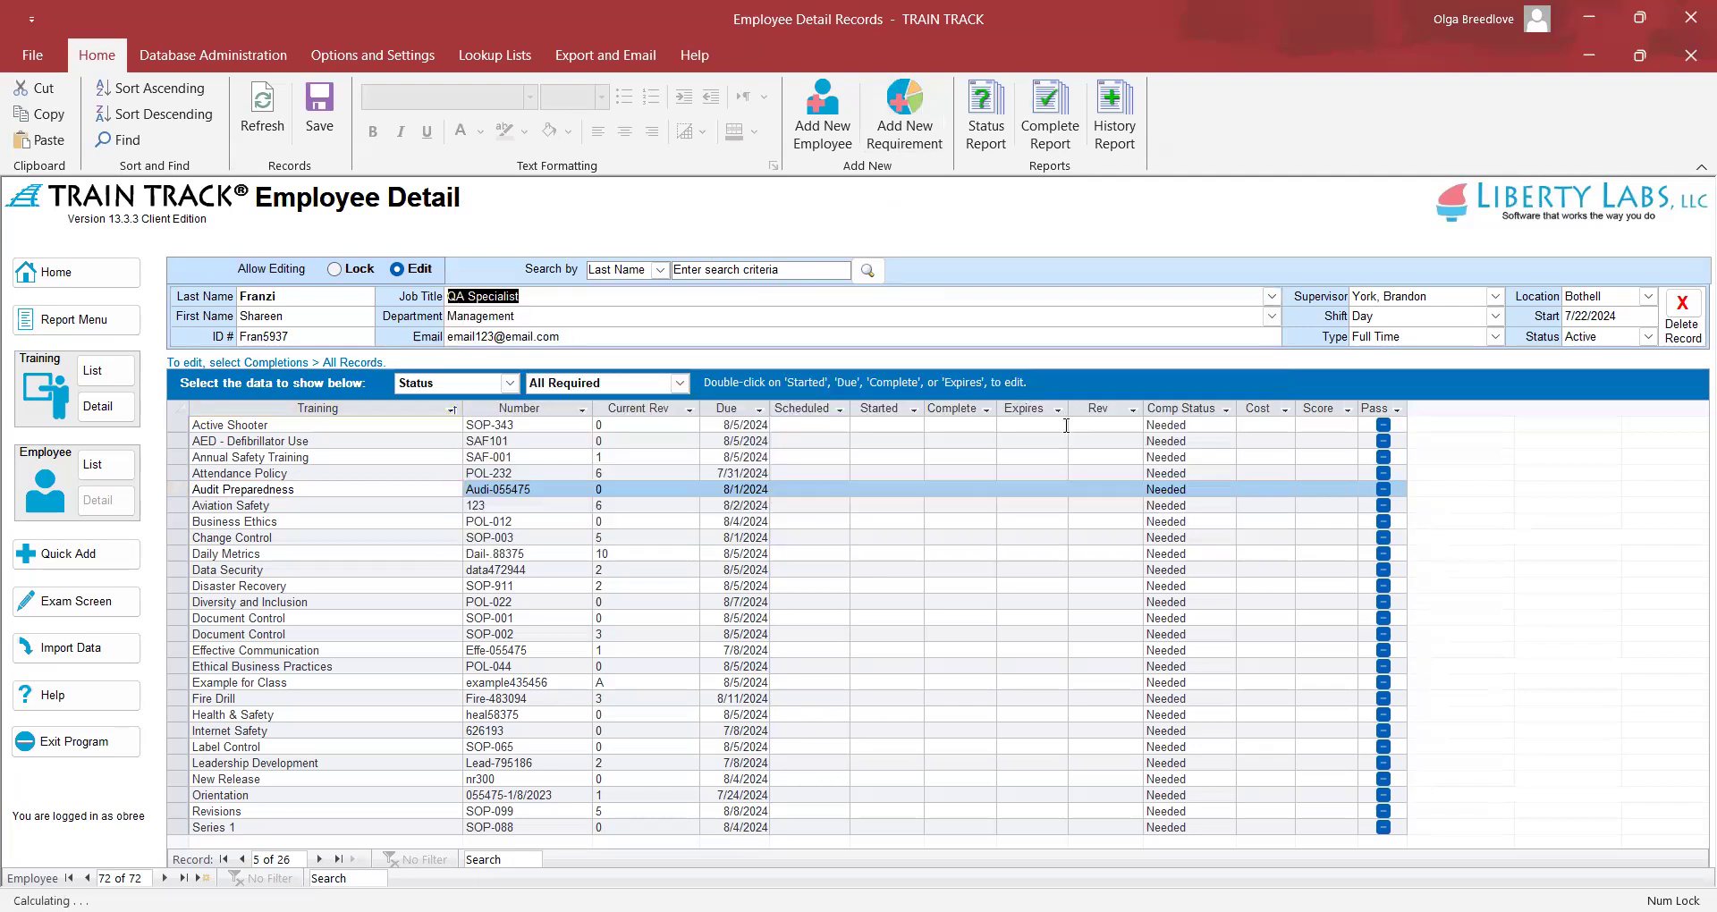
pyautogui.click(1493, 301)
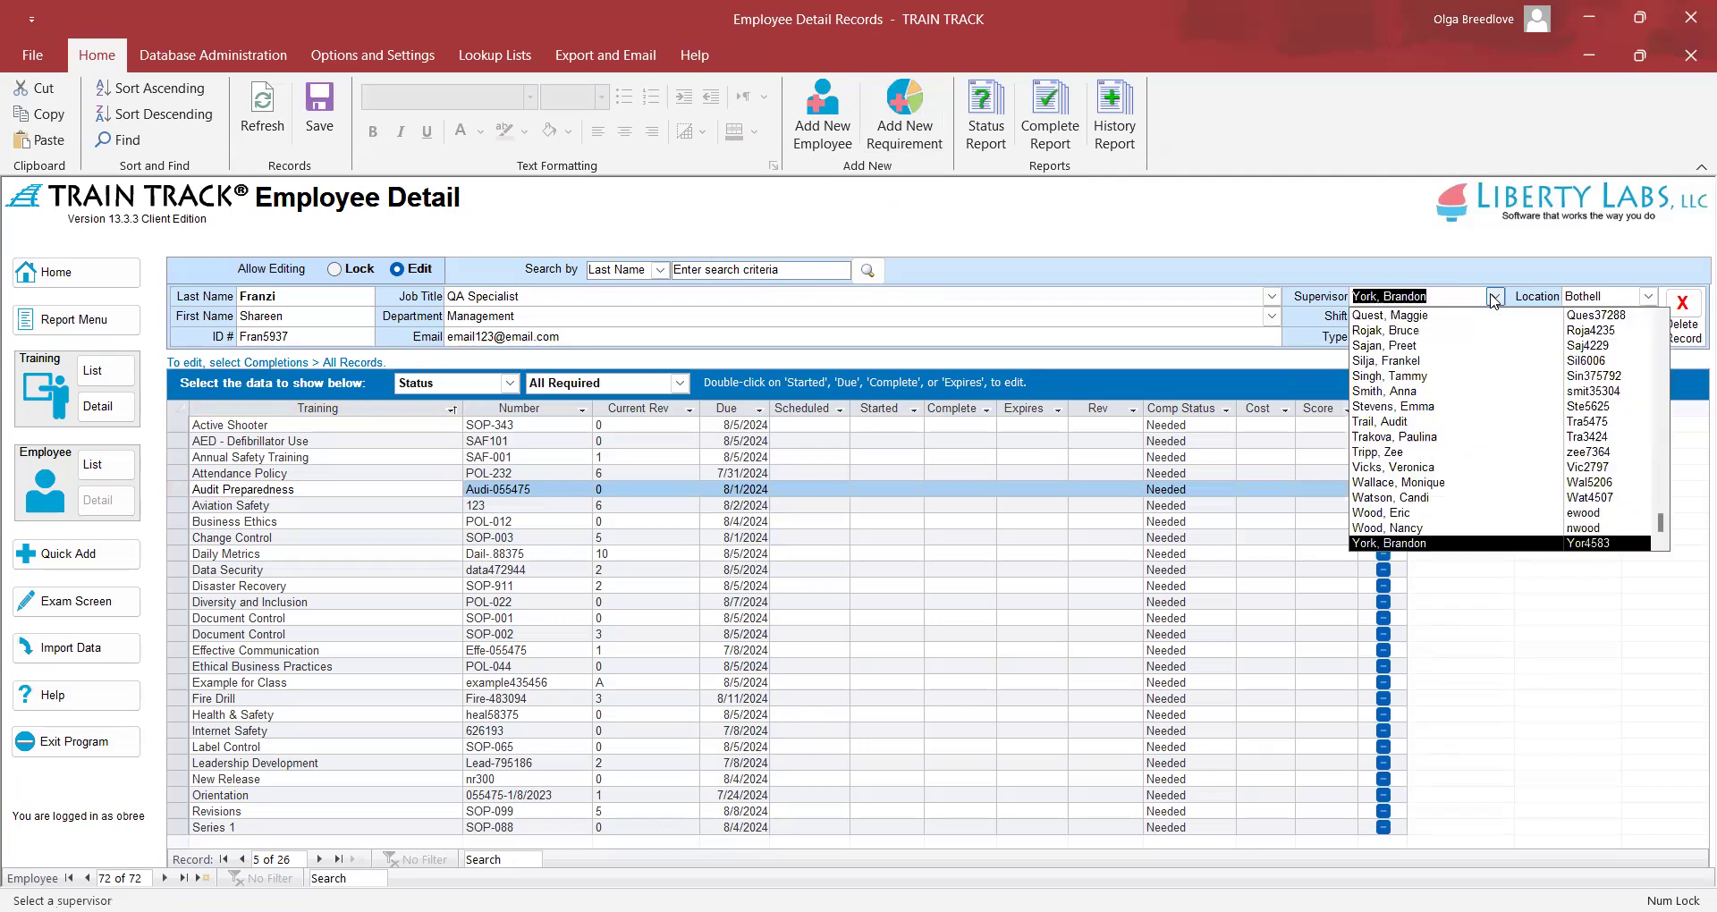
pyautogui.click(1483, 356)
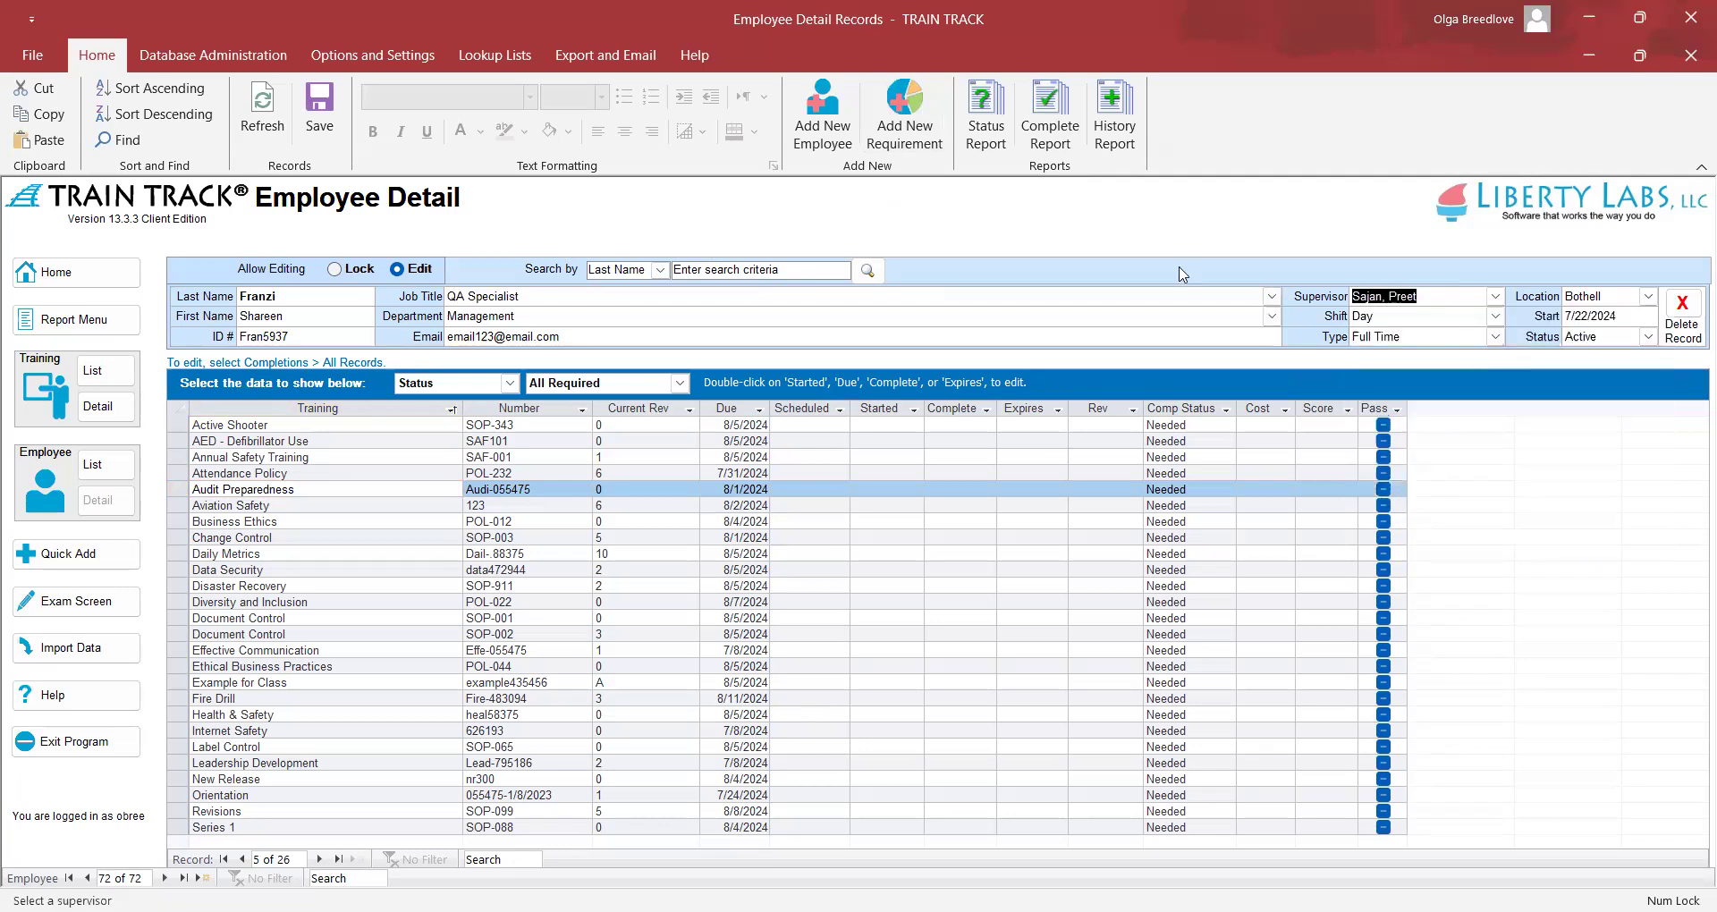
pyautogui.click(239, 108)
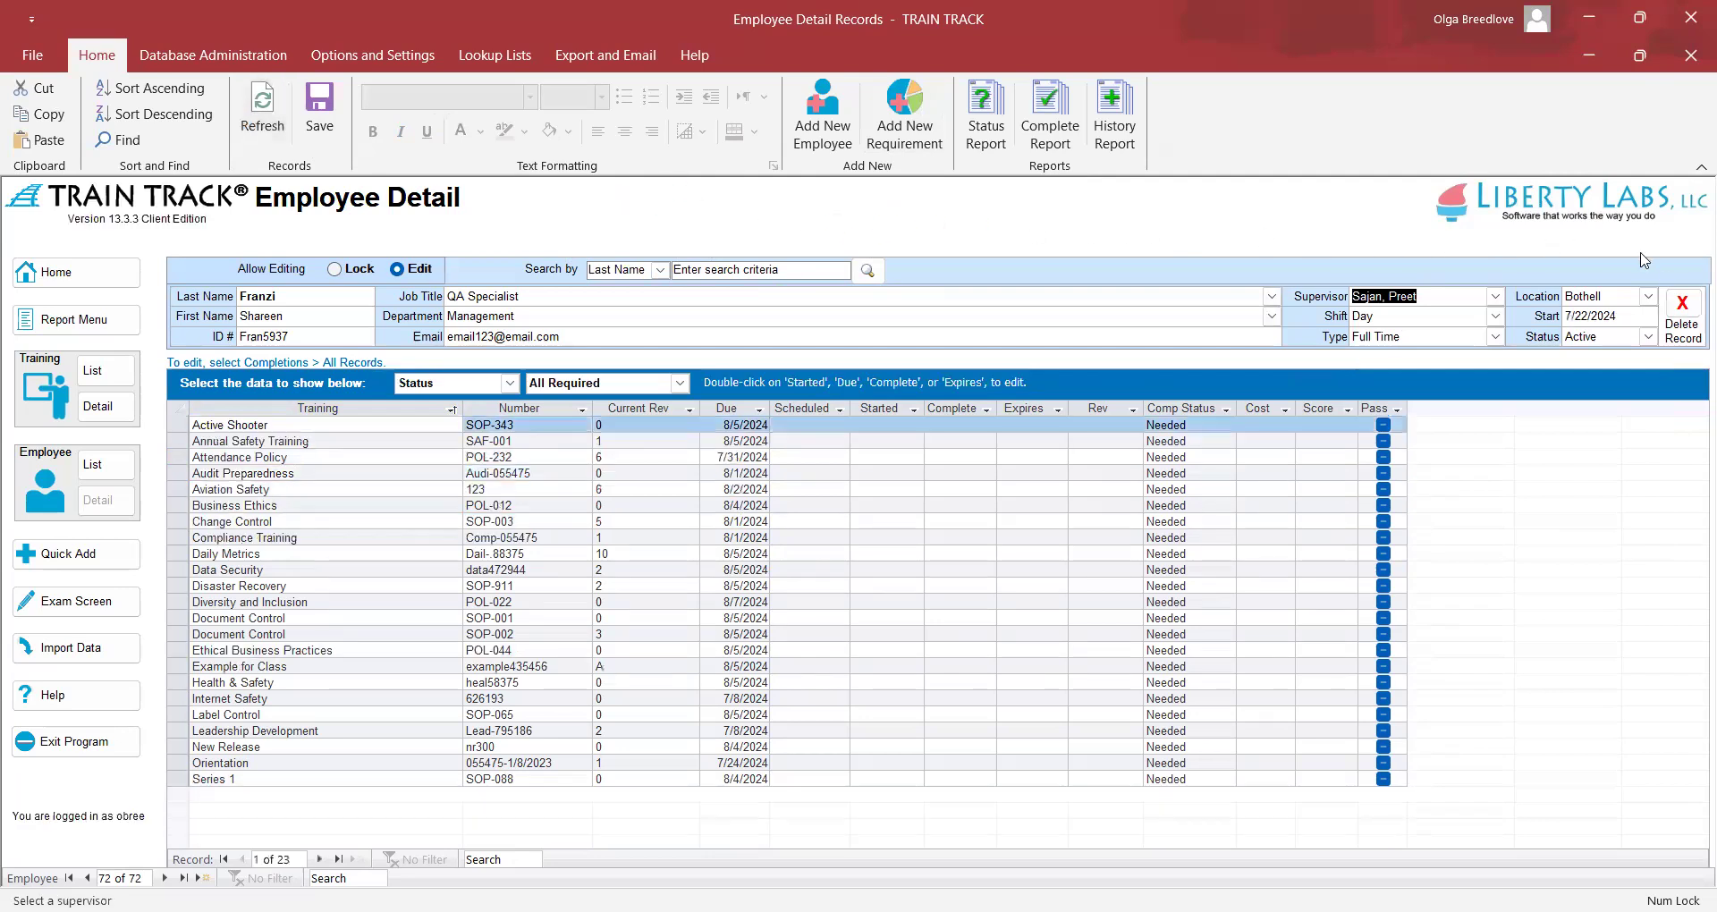
# Delete and confirm removal of the employee record, then open Database Administration's Restore Deleted Employee window
pyautogui.click(1682, 307)
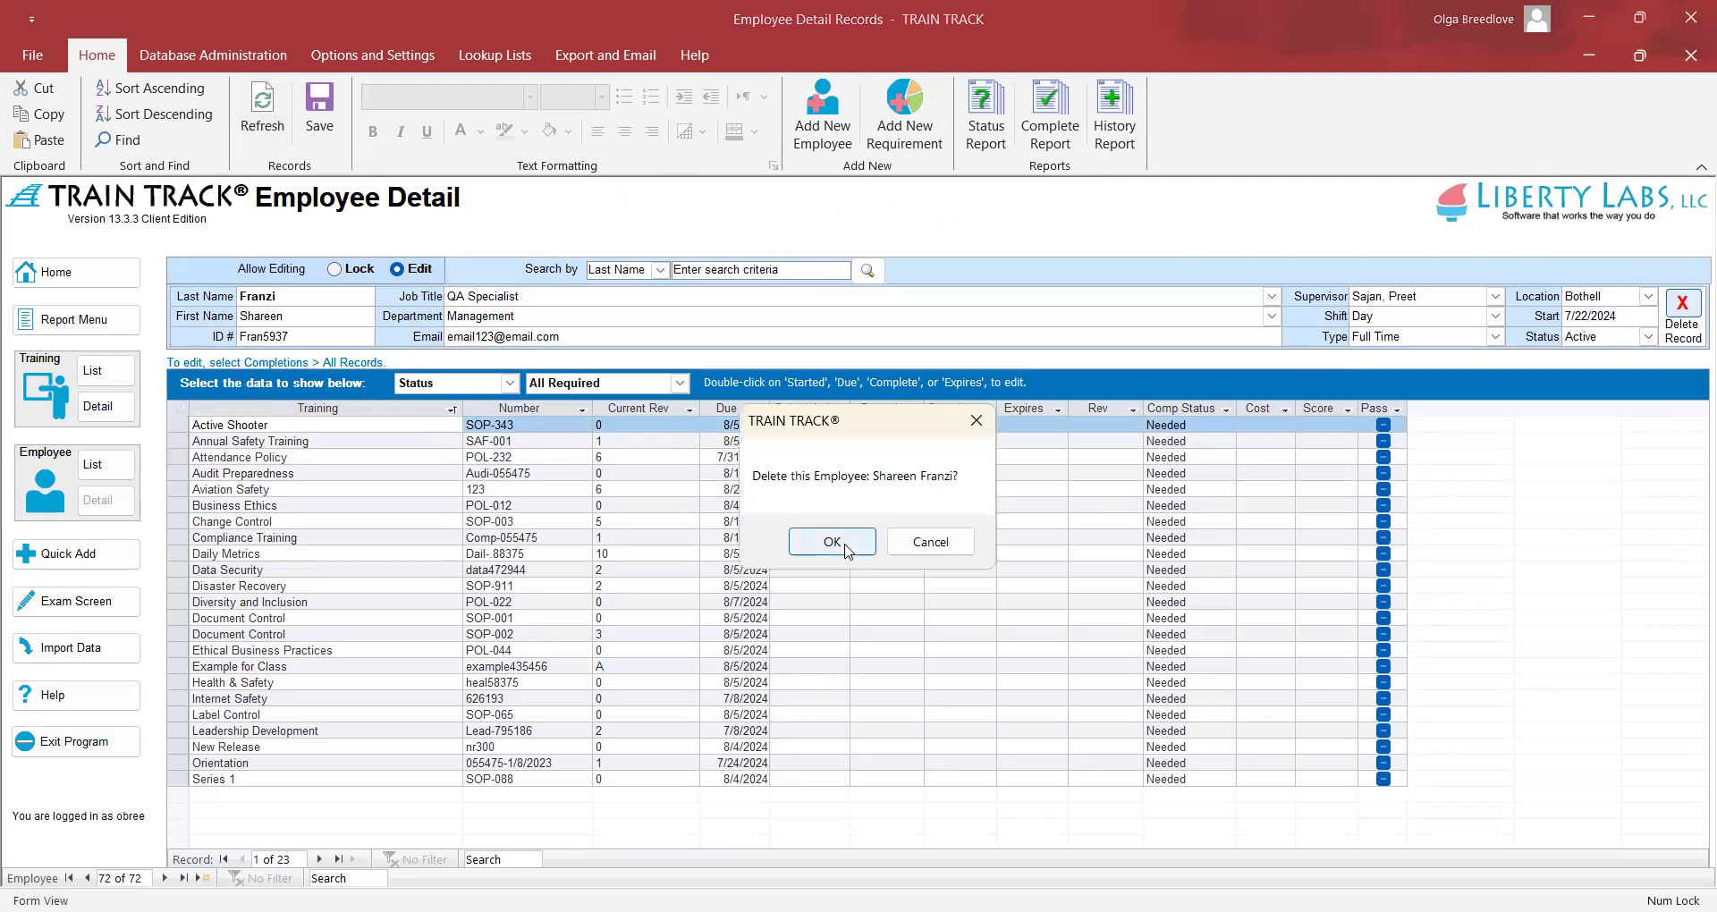
pyautogui.click(832, 542)
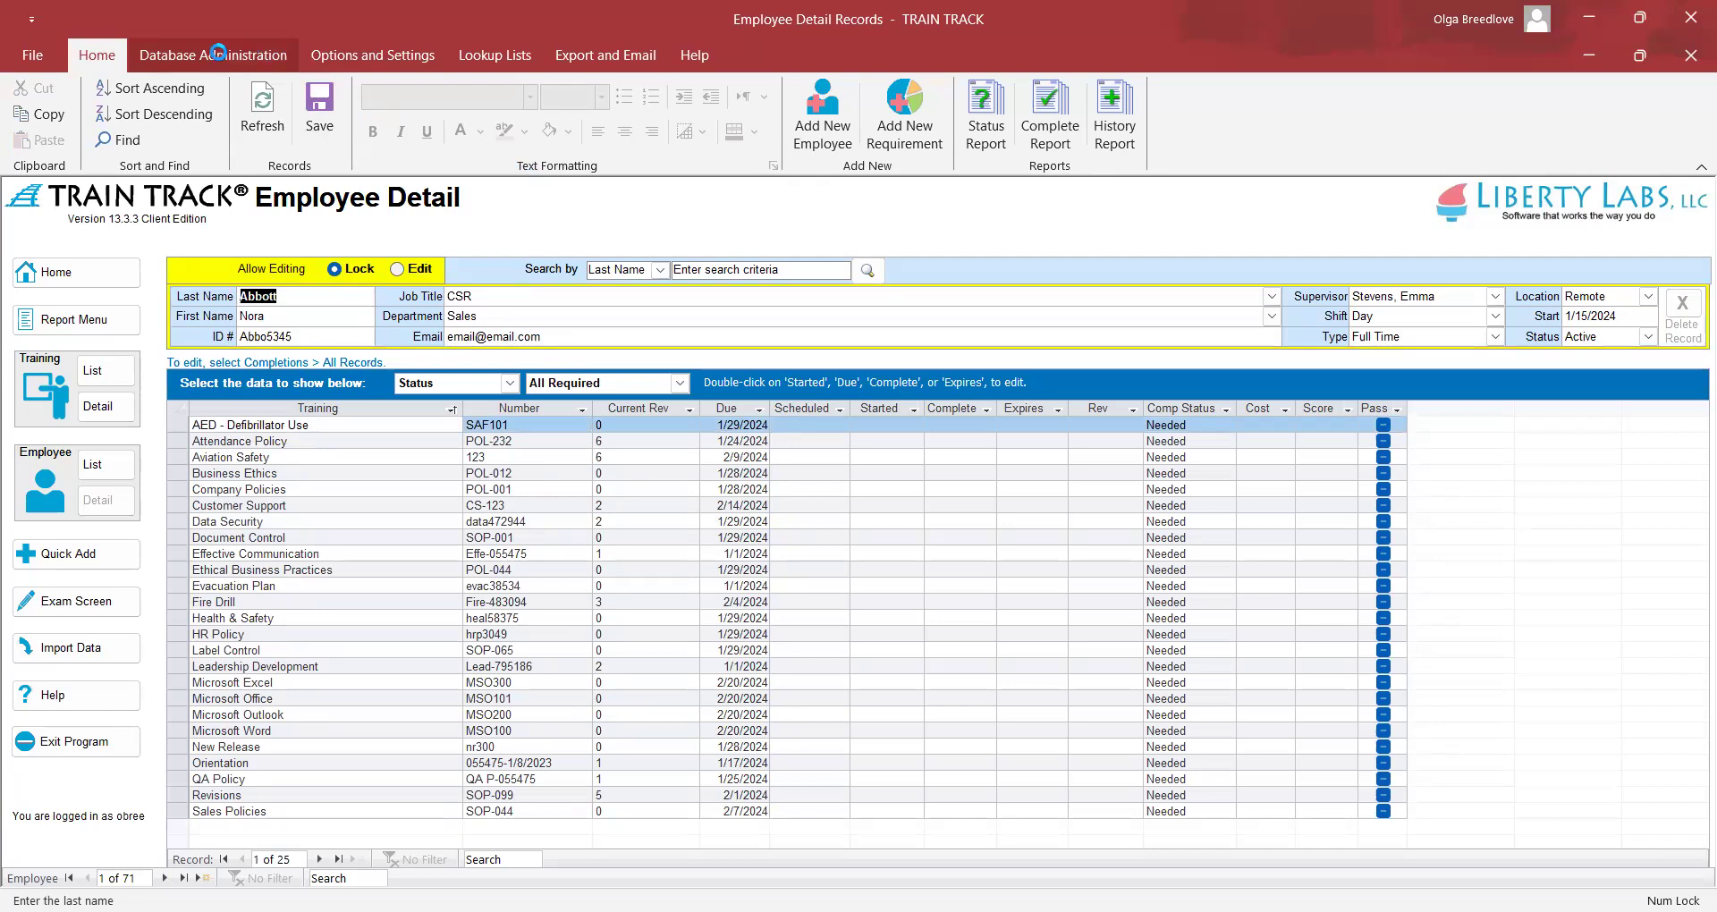
pyautogui.click(217, 52)
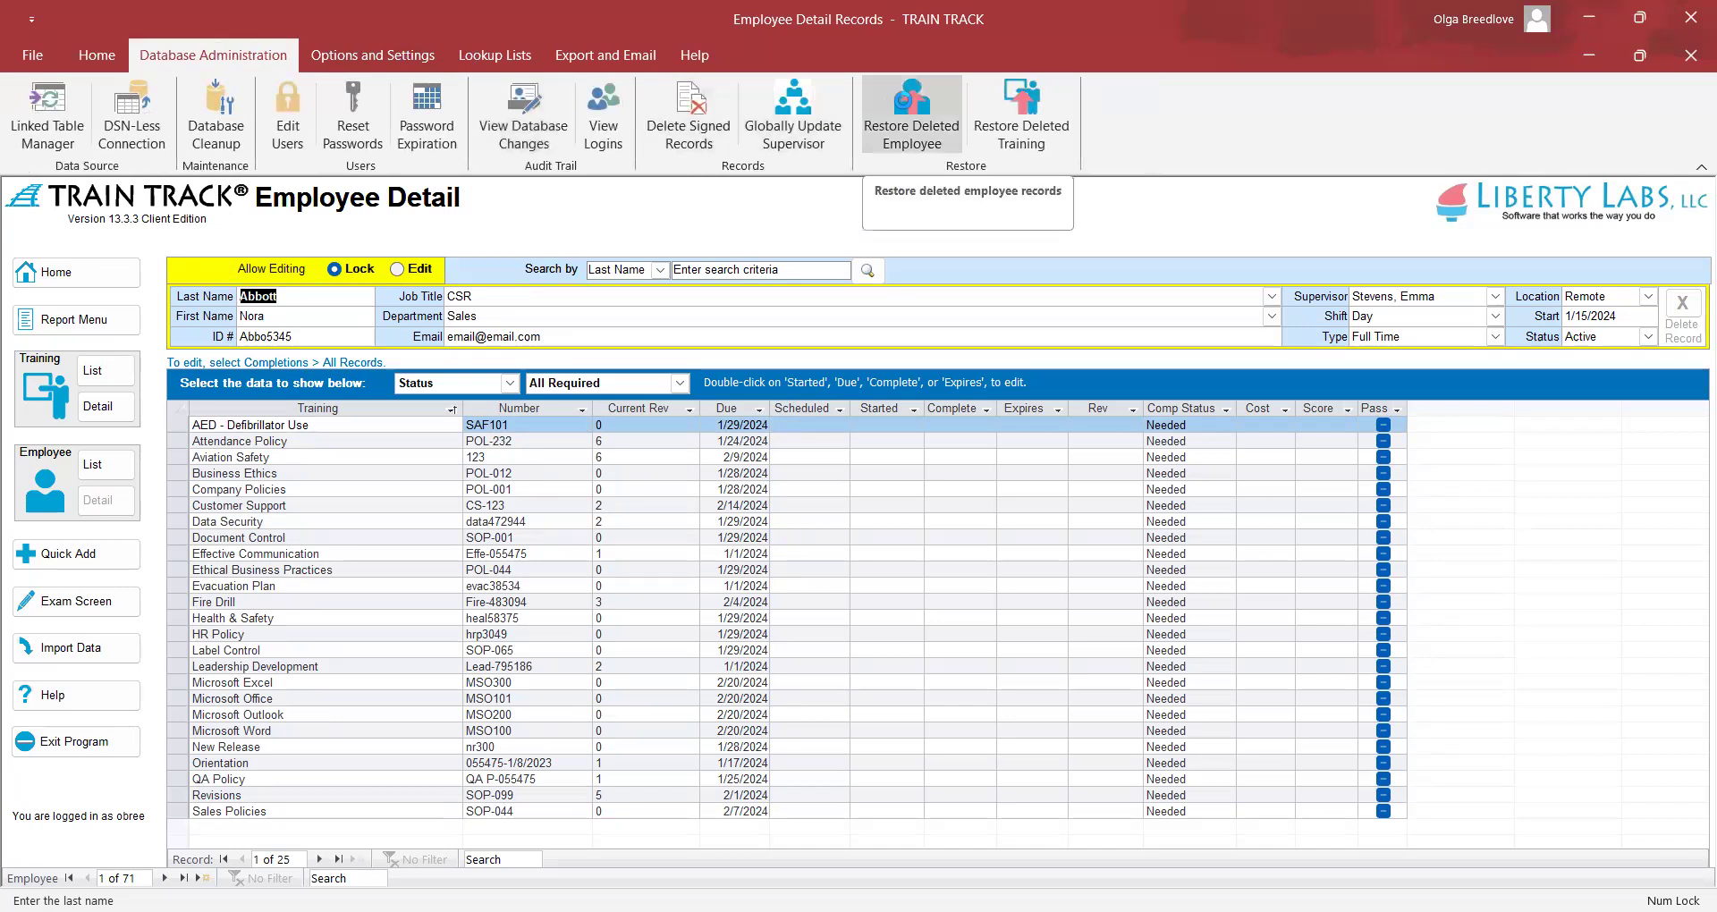
pyautogui.click(903, 101)
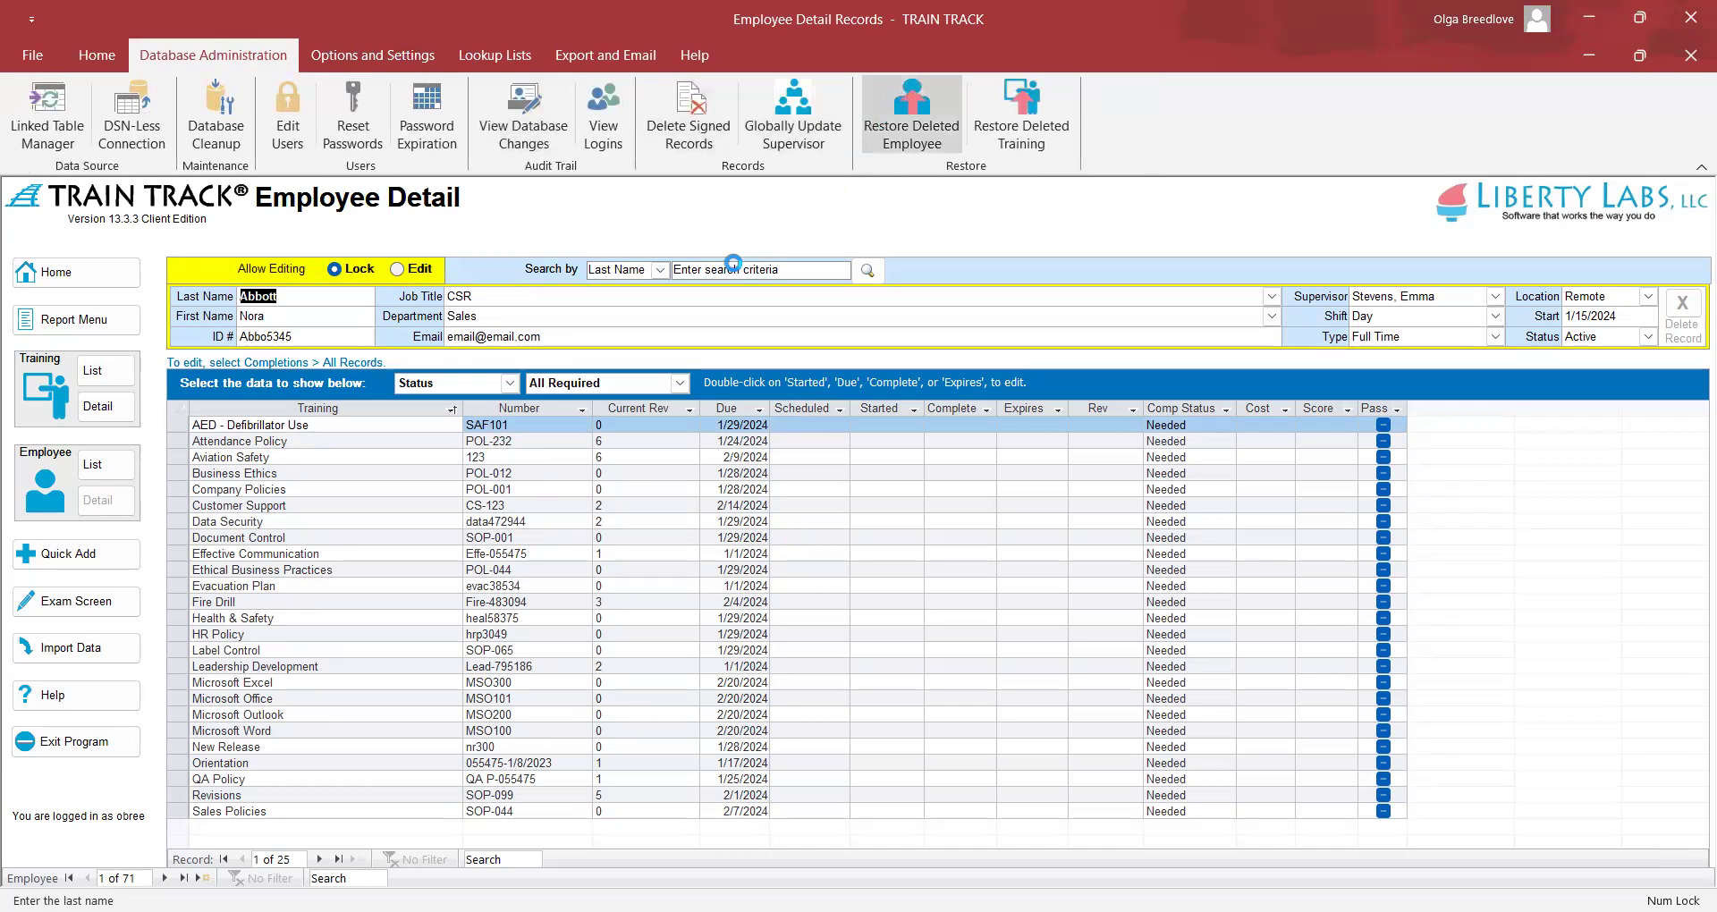
pyautogui.click(616, 546)
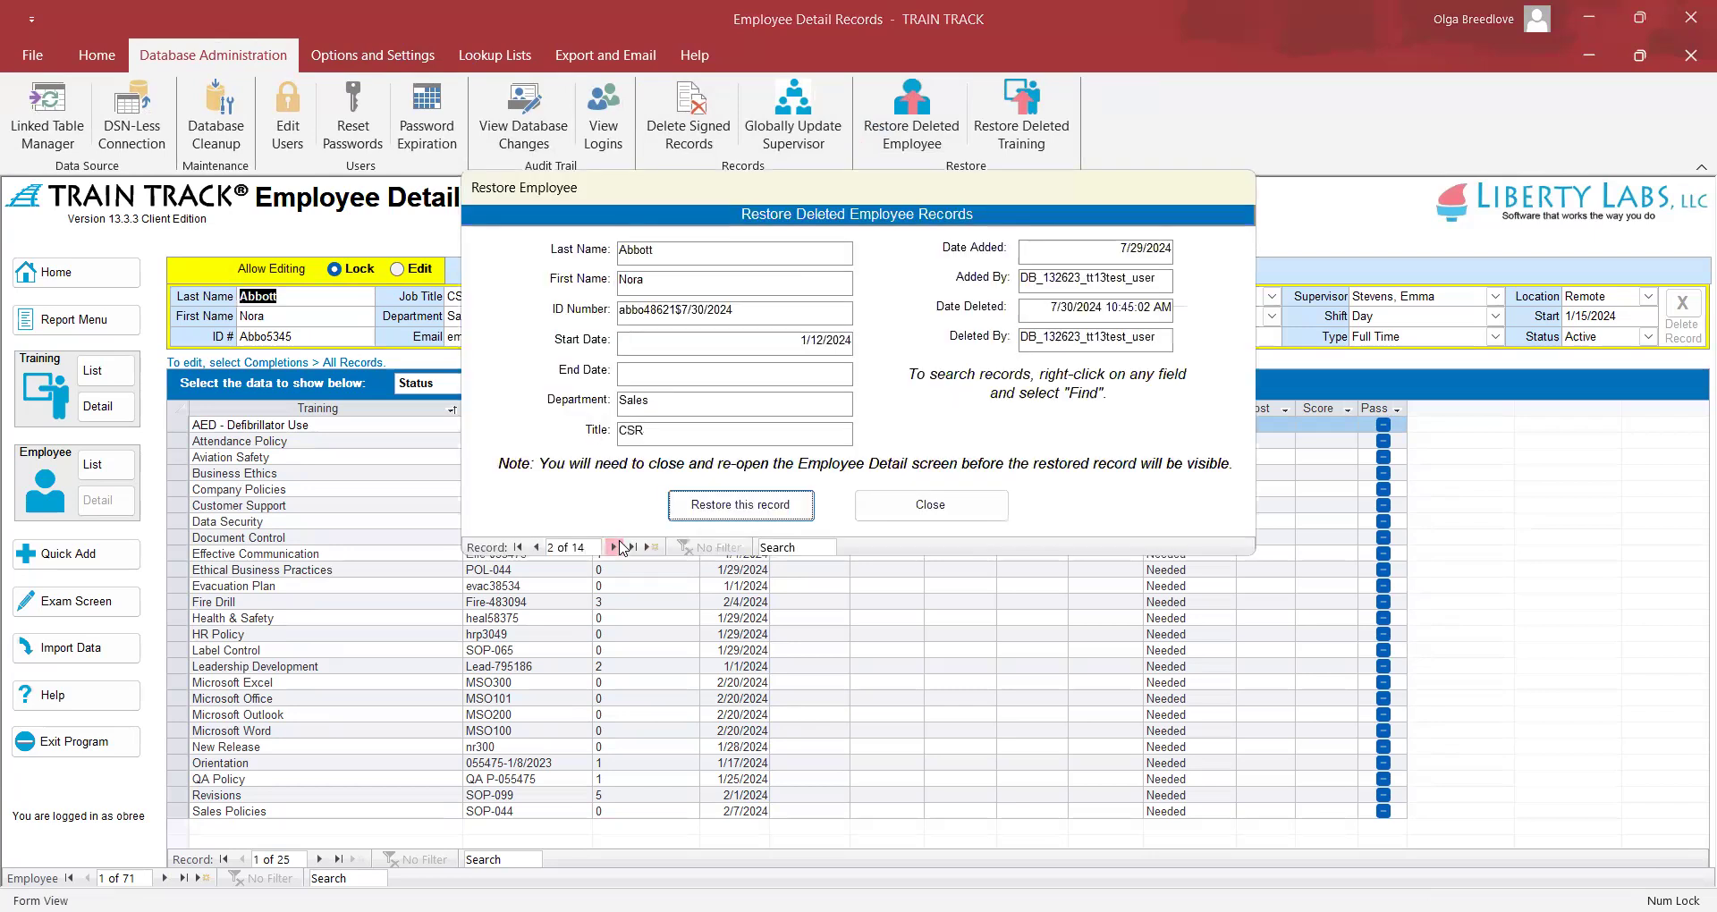
# Advance to deleted record 5 of 14, a Sales Rep in Sales, then close the window
pyautogui.click(617, 546)
pyautogui.click(617, 547)
pyautogui.click(617, 546)
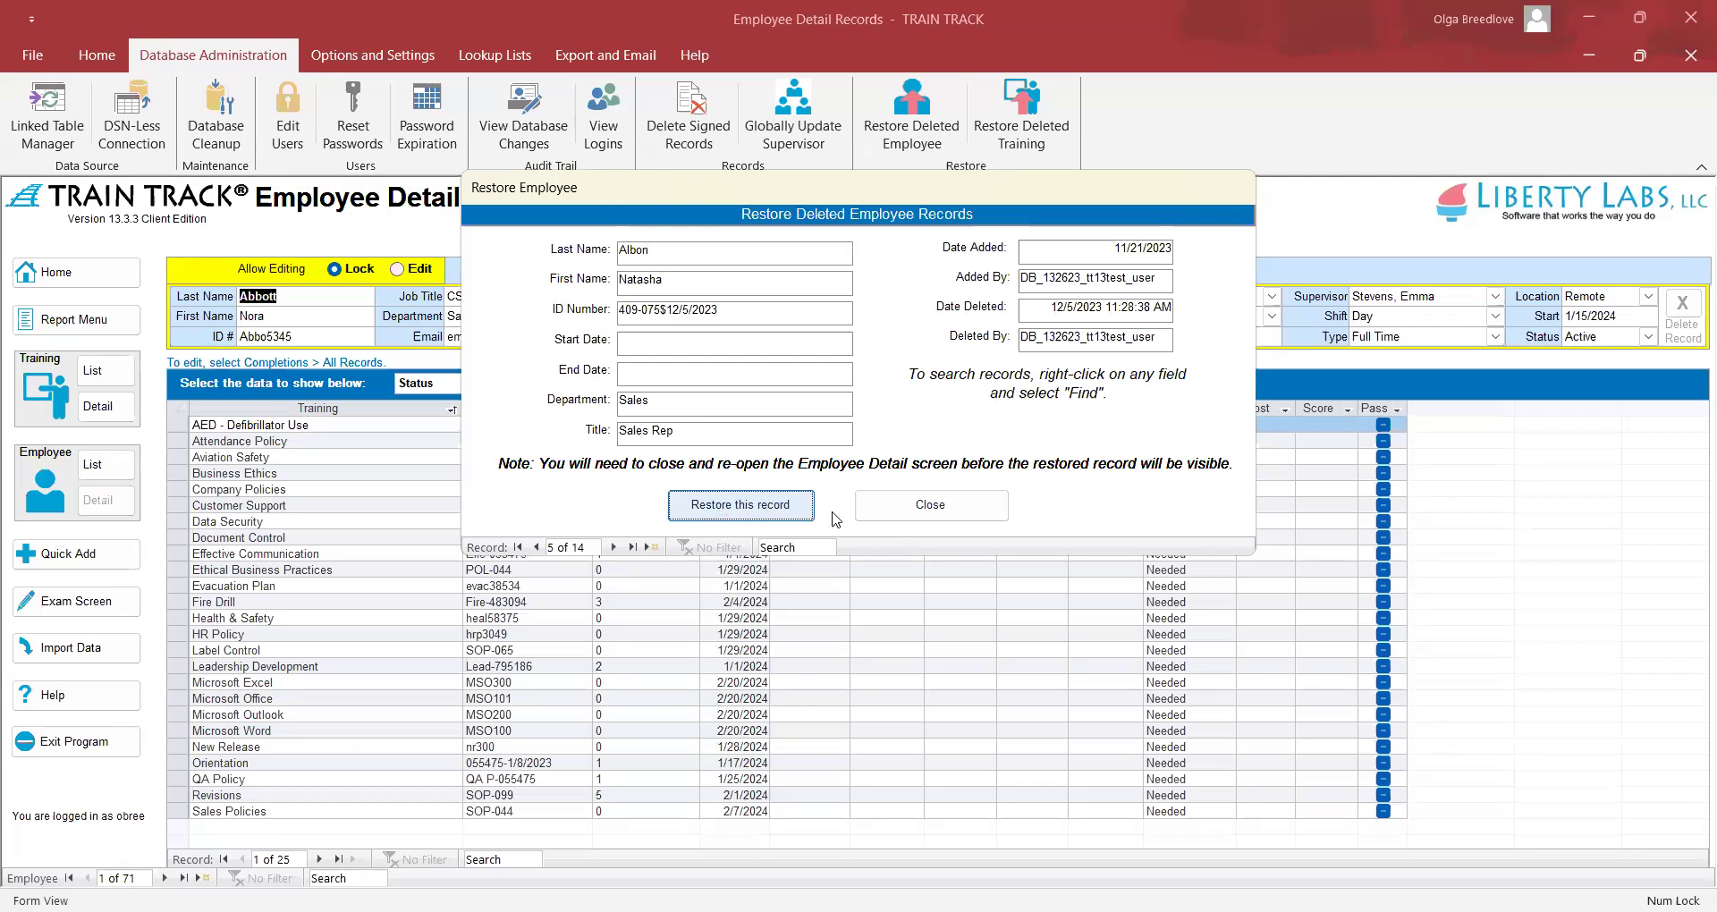
pyautogui.click(931, 505)
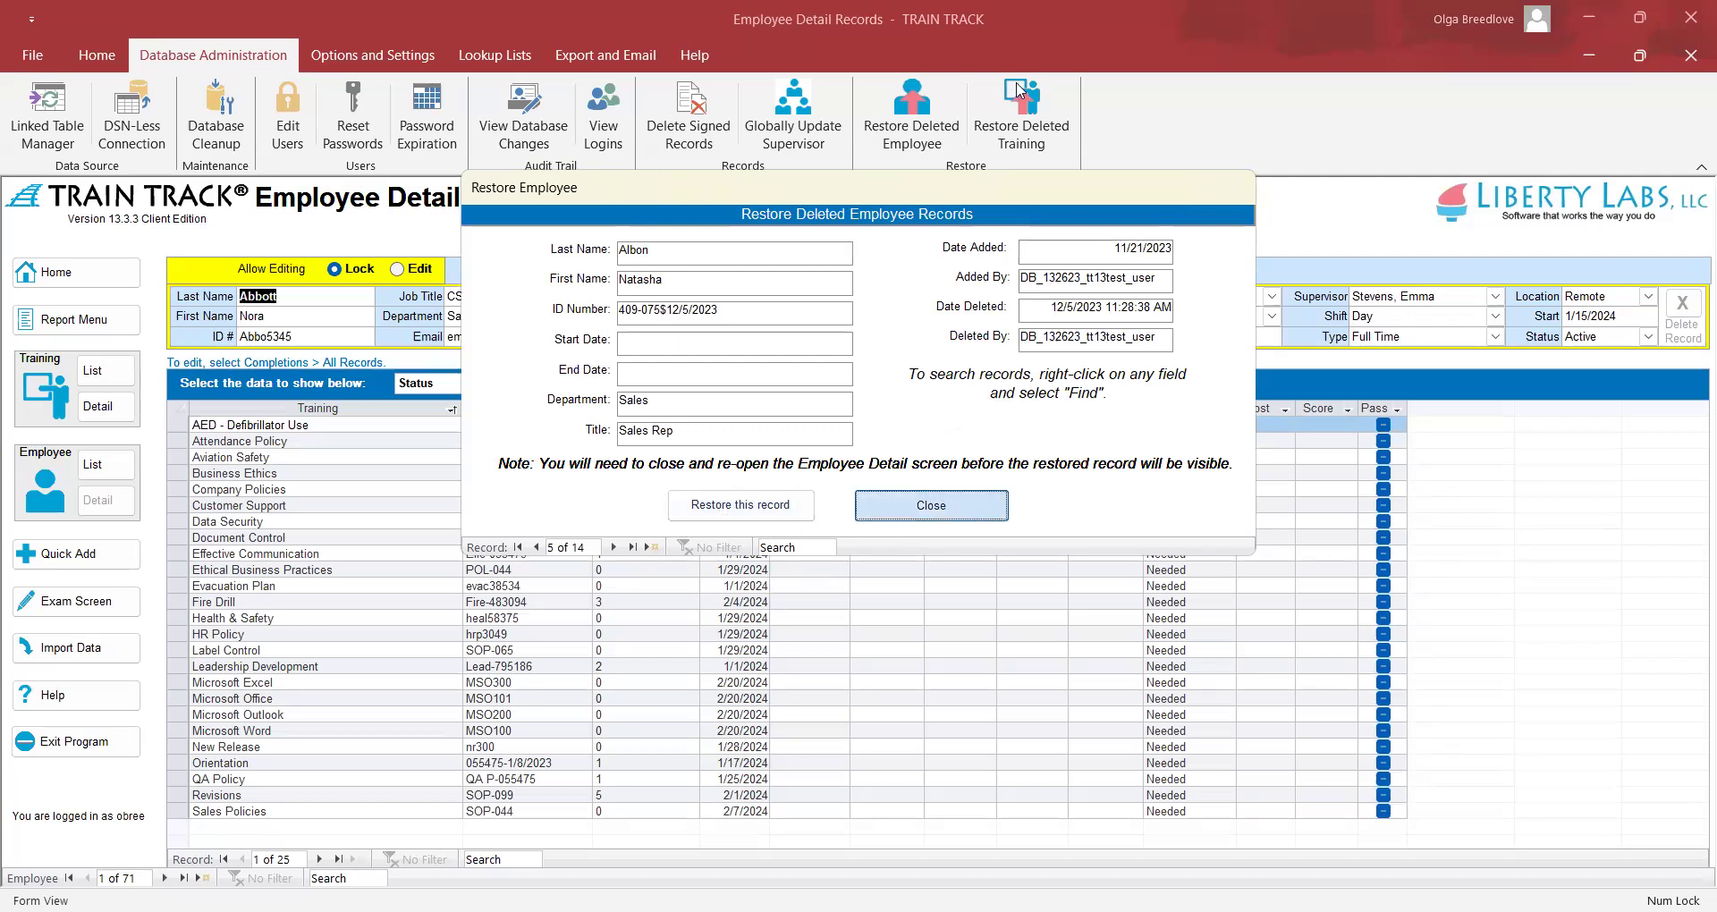